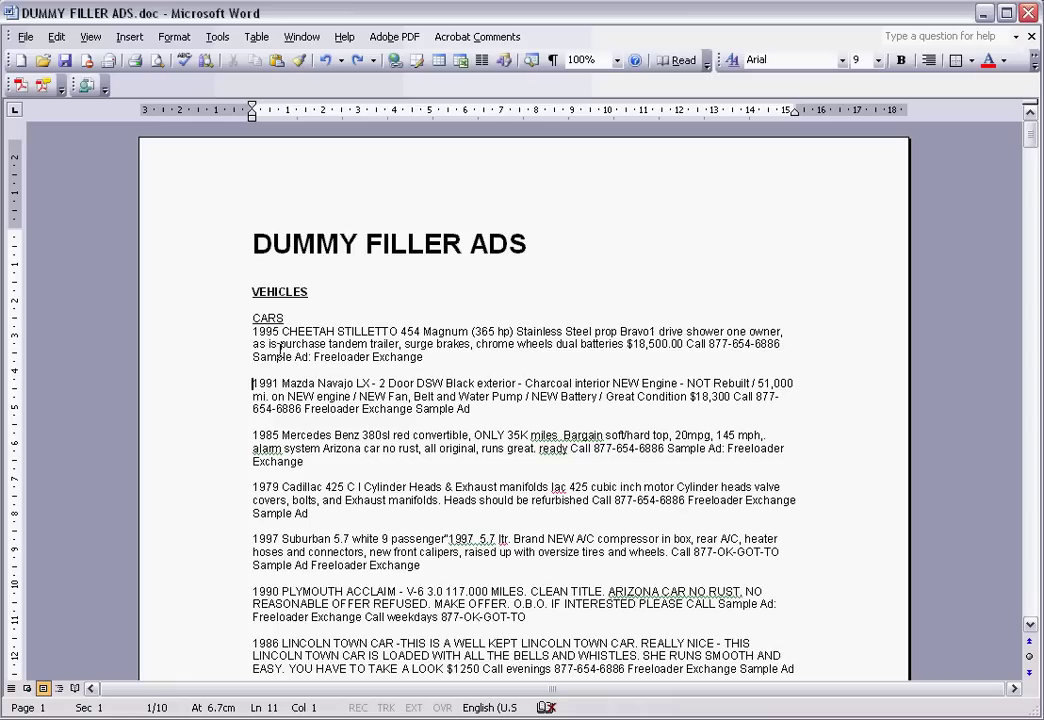
- Show the formatting marks in DUMMY FILLER ADS.doc and examine the empty paragraphs and extra spaces between the ads
left_click(254, 304)
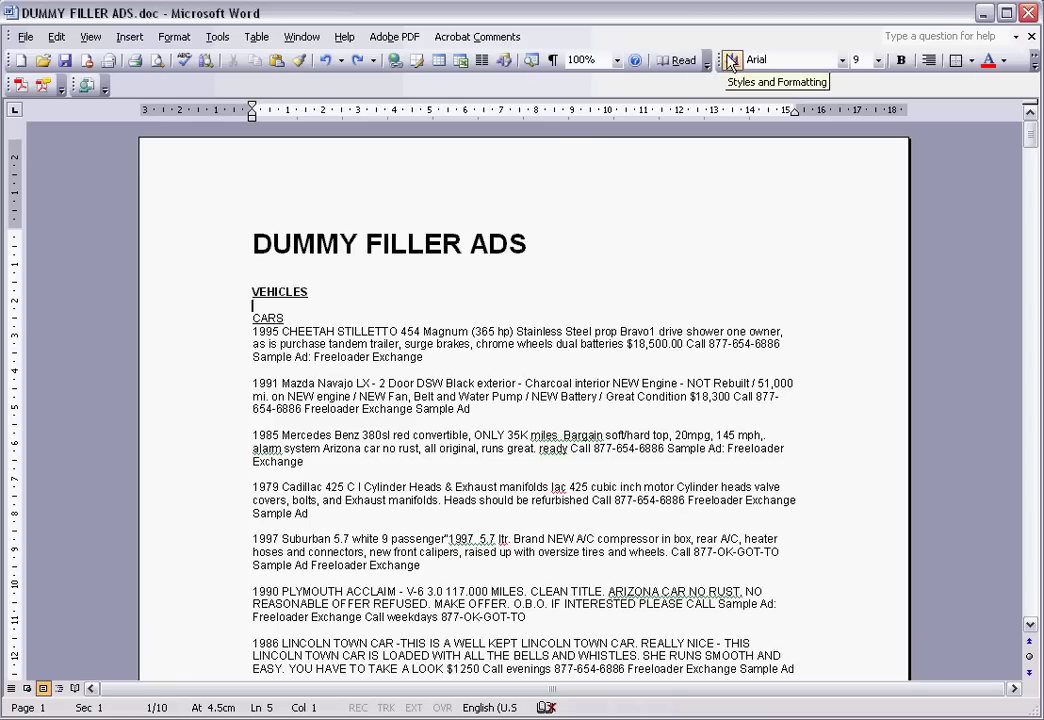
left_click(551, 61)
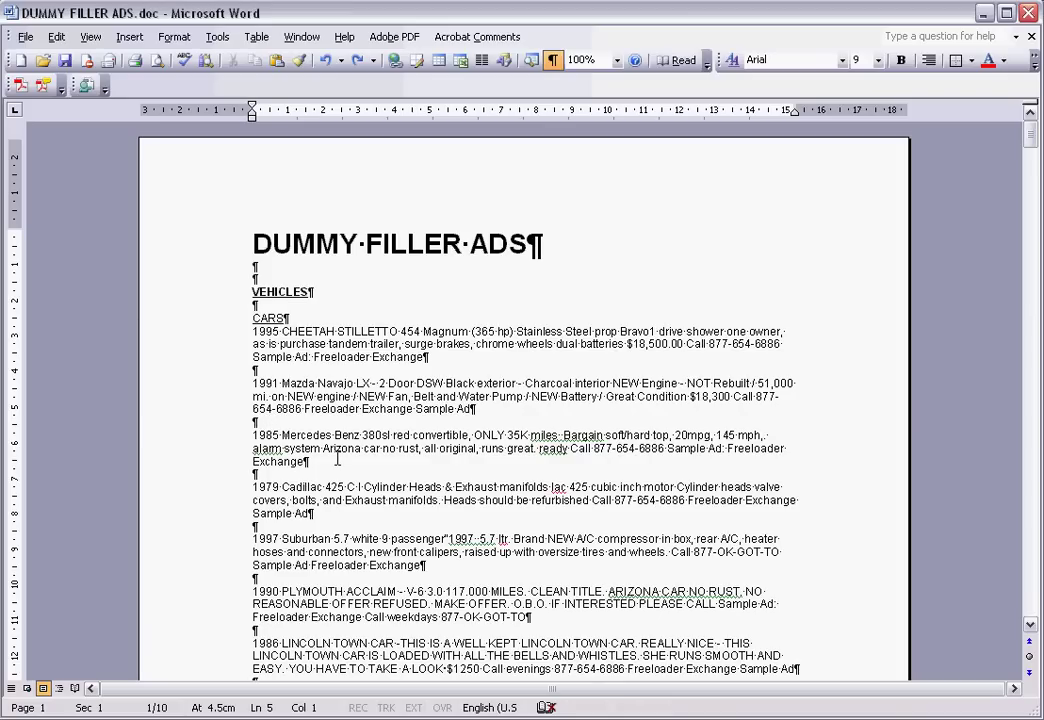
left_click(271, 474)
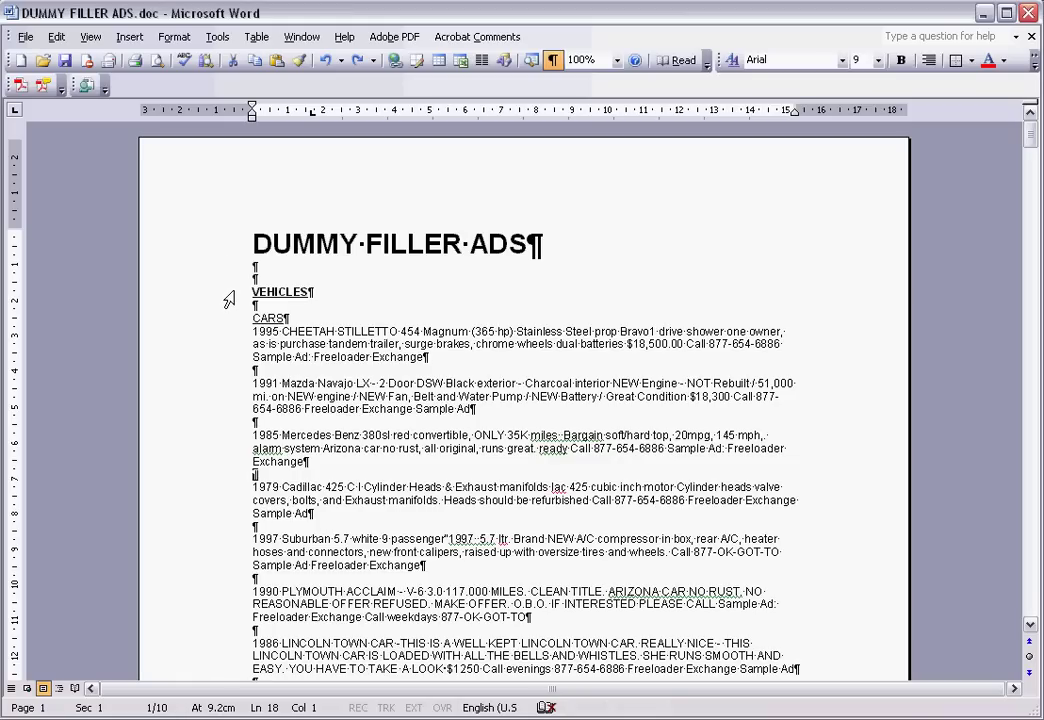
left_click(228, 306)
left_click(222, 274)
left_click(474, 539)
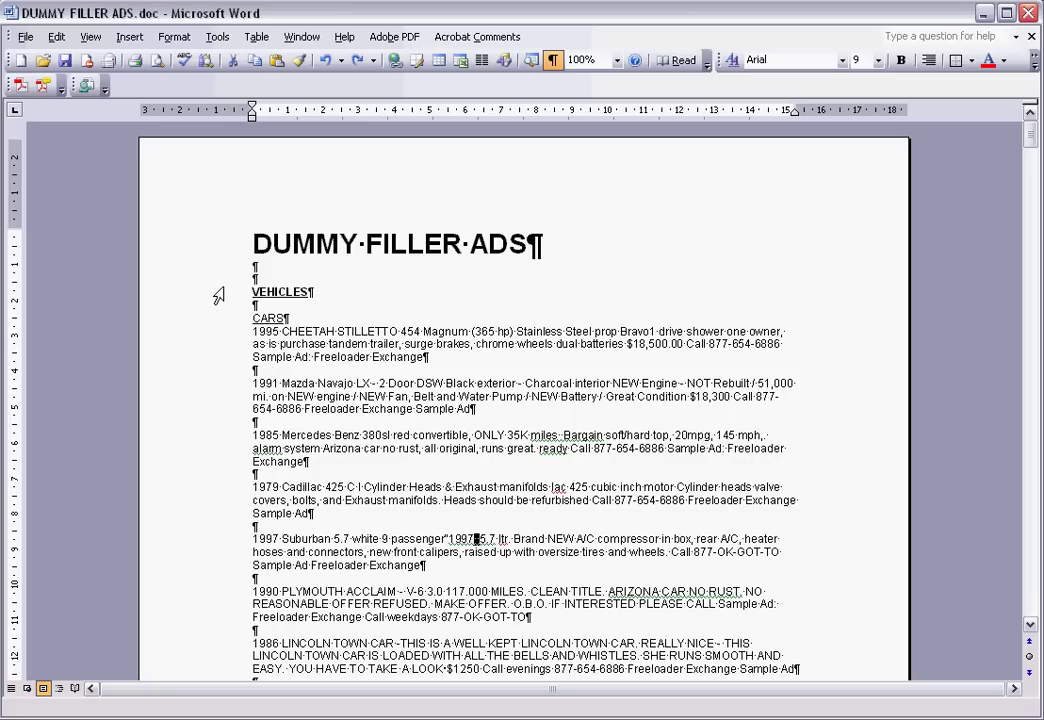
- Copy the text from the VEHICLES heading through the end of the MOTORCYLES & ATVS ad
left_click(218, 296)
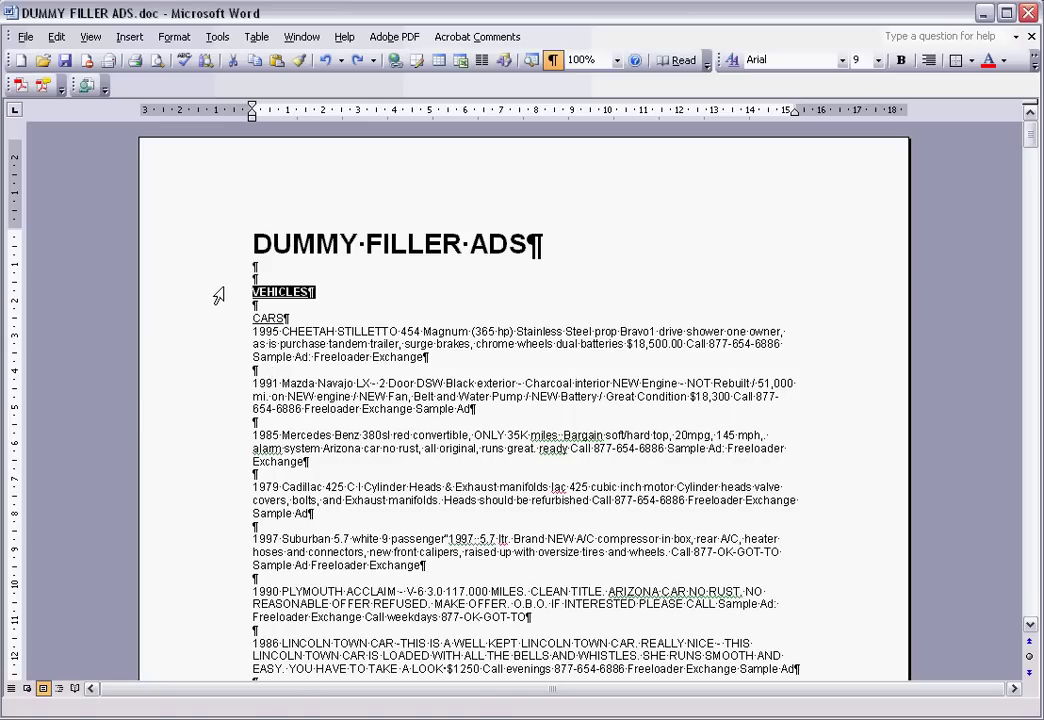
scroll(235, 308, "down", 11)
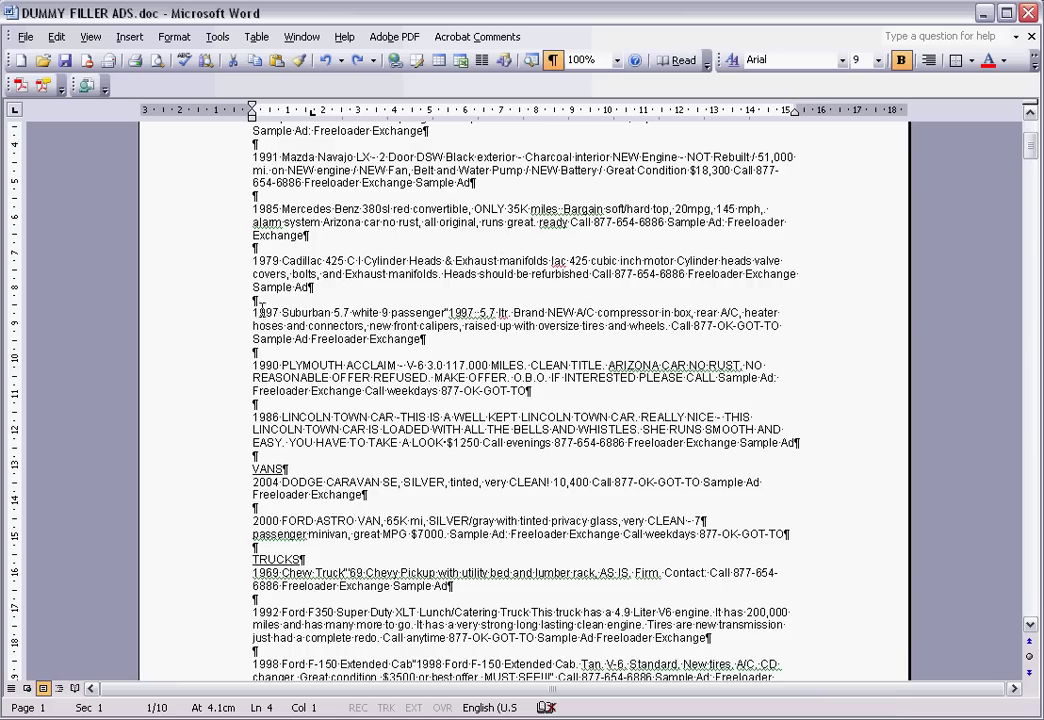
scroll(305, 345, "down", 14)
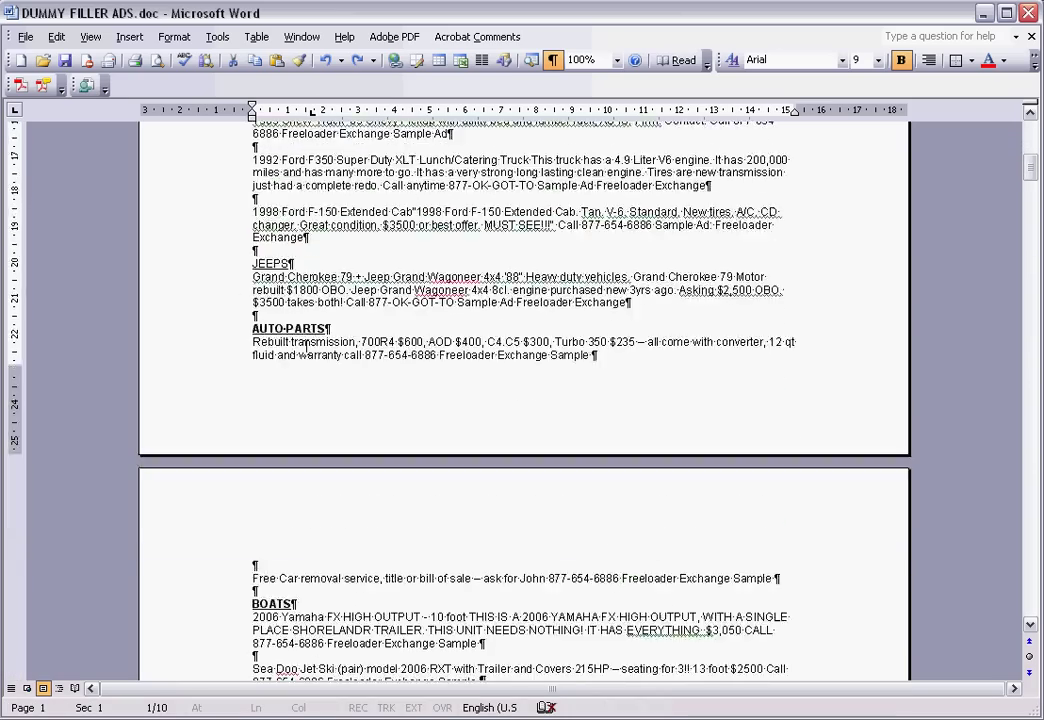
scroll(305, 345, "down", 2)
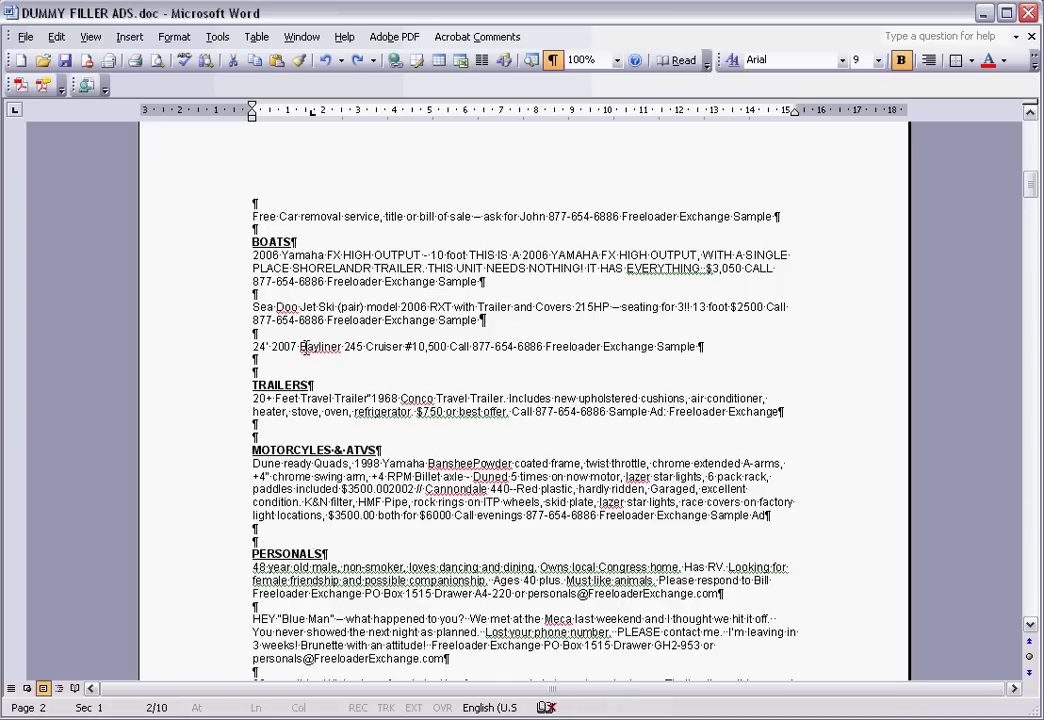
scroll(305, 346, "down", 7)
scroll(305, 346, "up", 5)
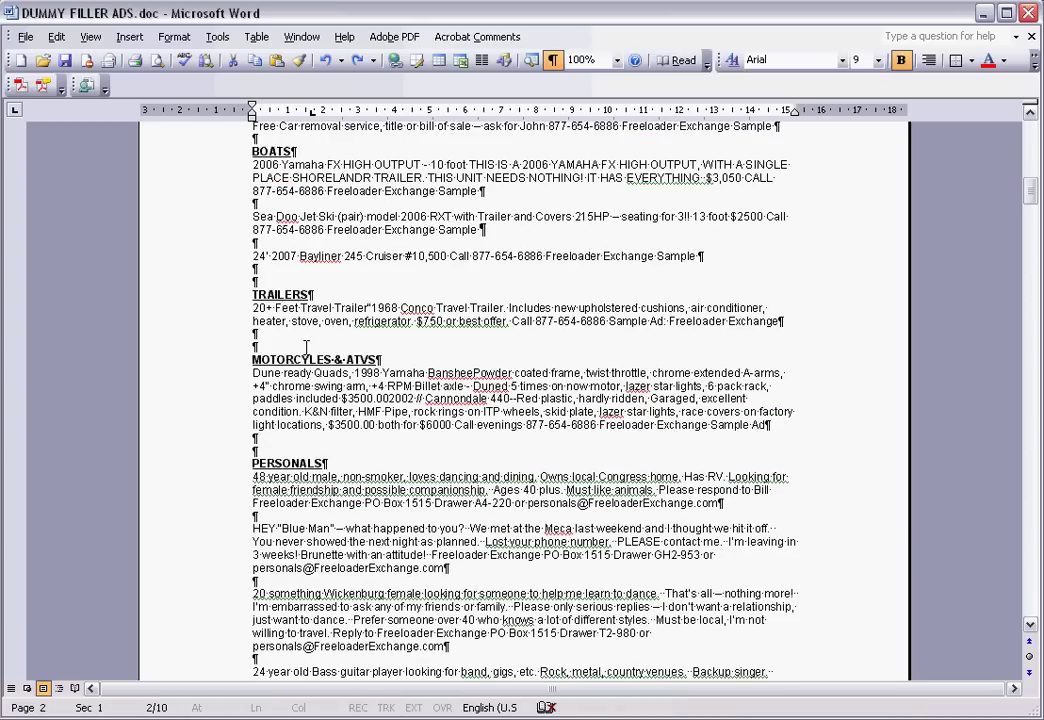
left_click(790, 426, "shift")
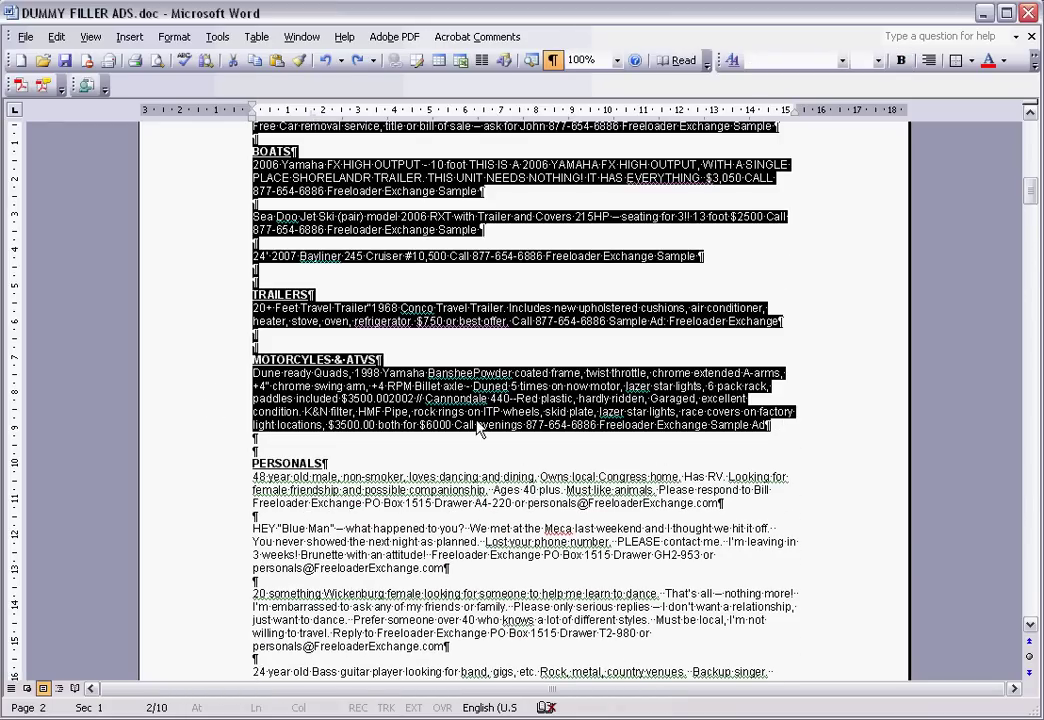
right_click(400, 420)
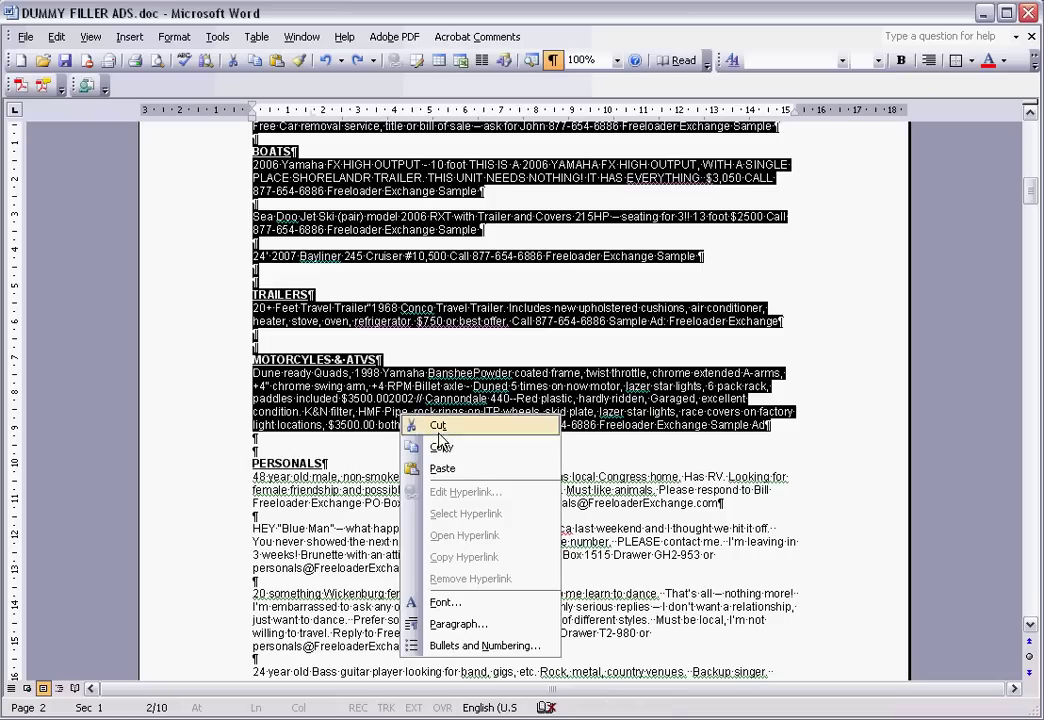
left_click(453, 440)
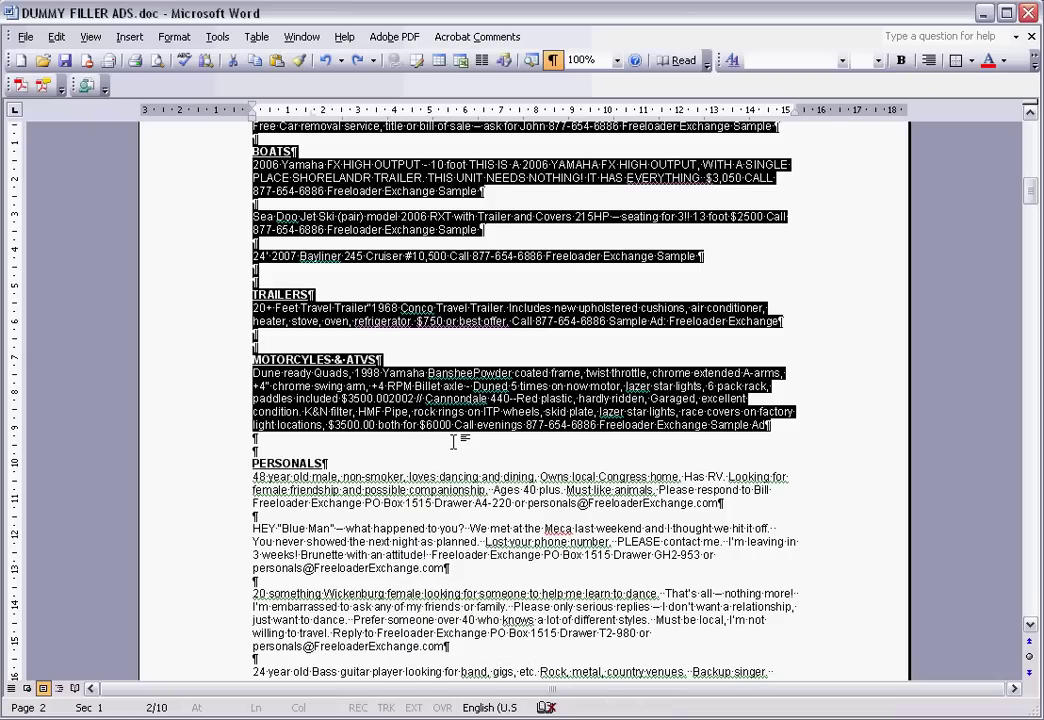
- Switch to classifieds for import.doc and delete everything from the VEHICLES heading to the end of the document
key("alt+Tab")
key("alt+Tab")
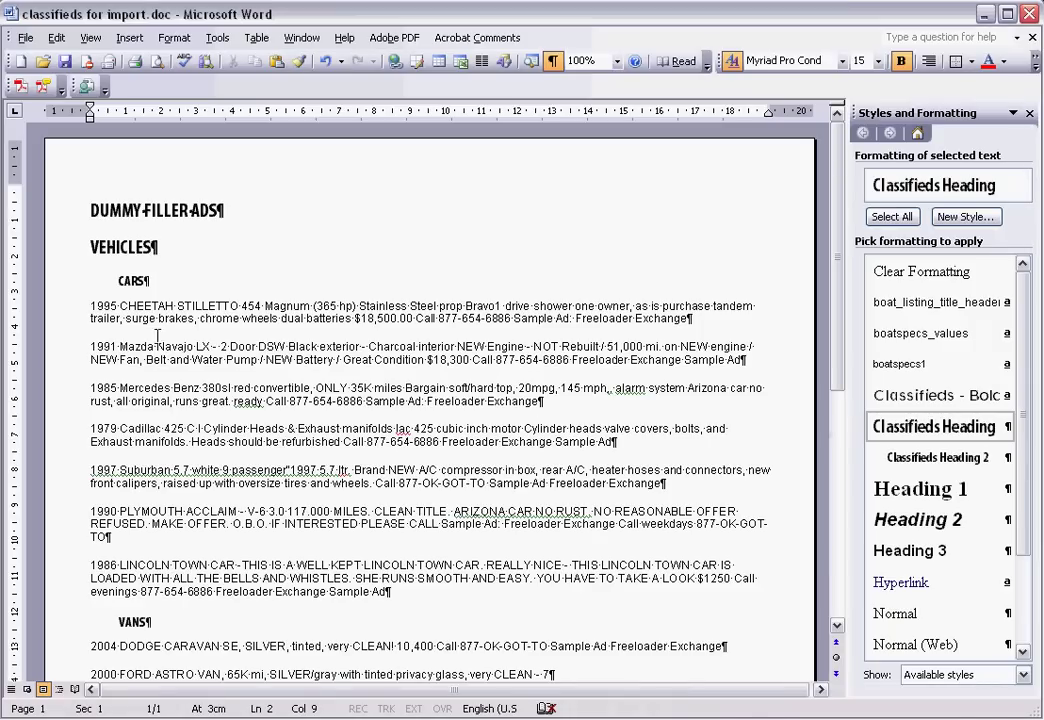
scroll(160, 316, "down", 5)
scroll(307, 343, "up", 4)
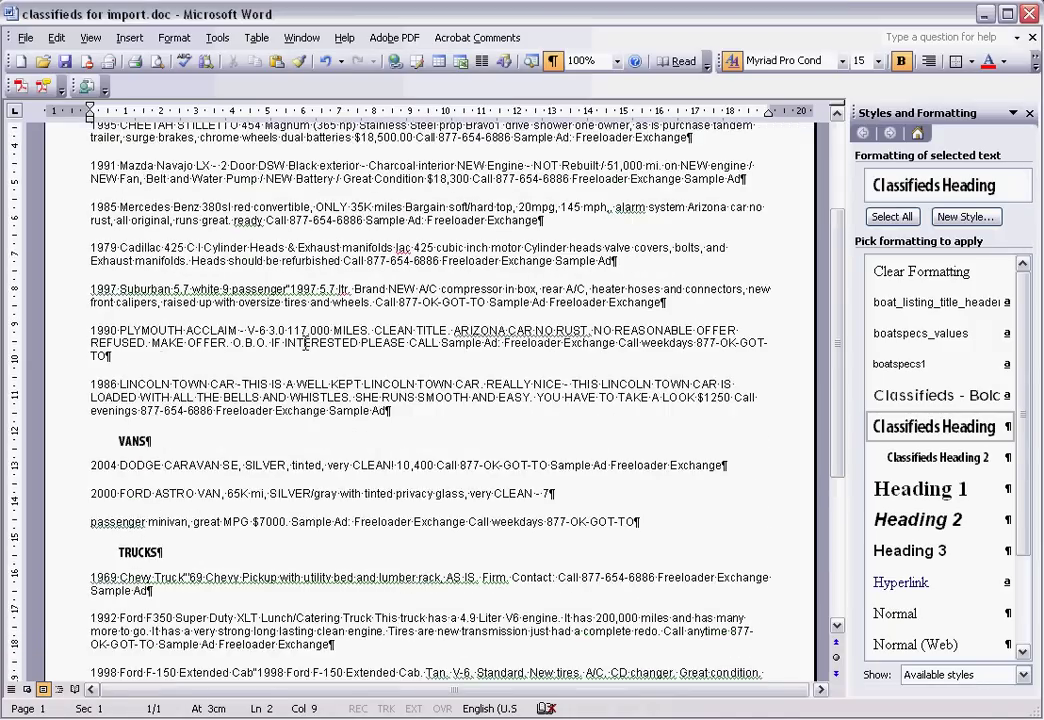
scroll(307, 343, "up", 1)
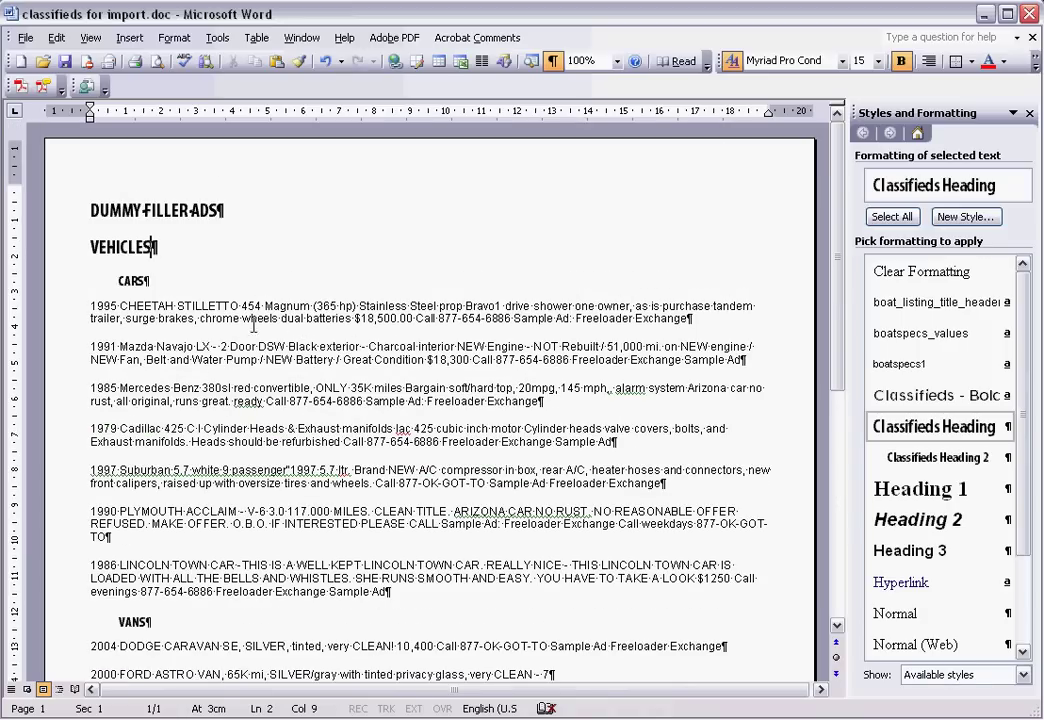
left_click(64, 252)
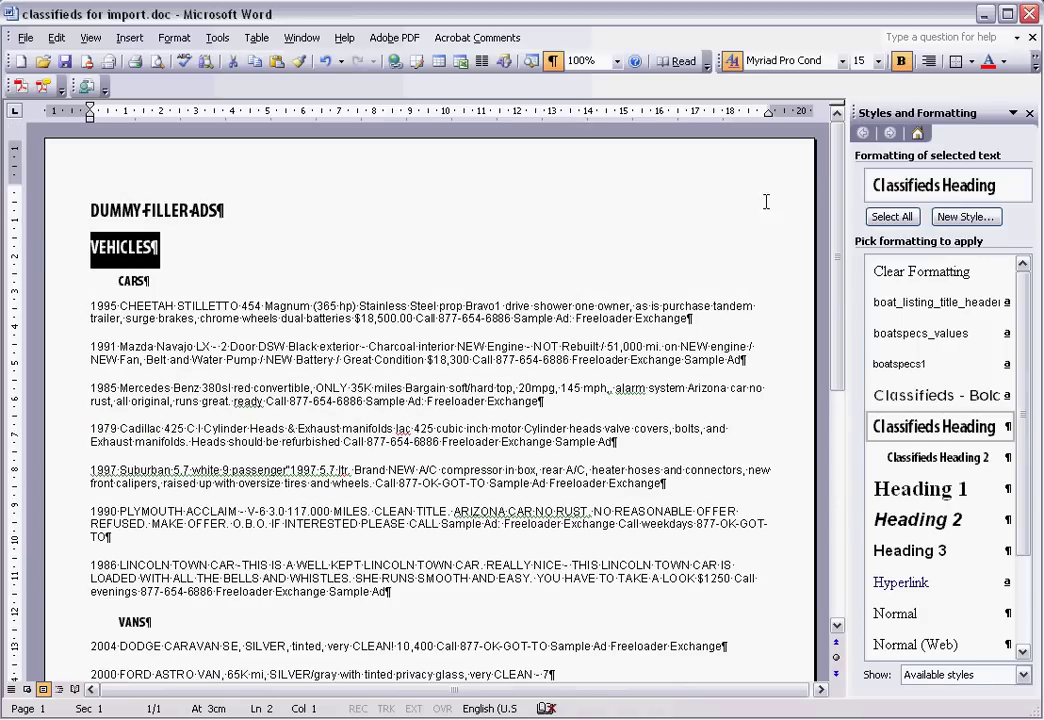
scroll(825, 400, "down", 10)
left_click(288, 523, "shift")
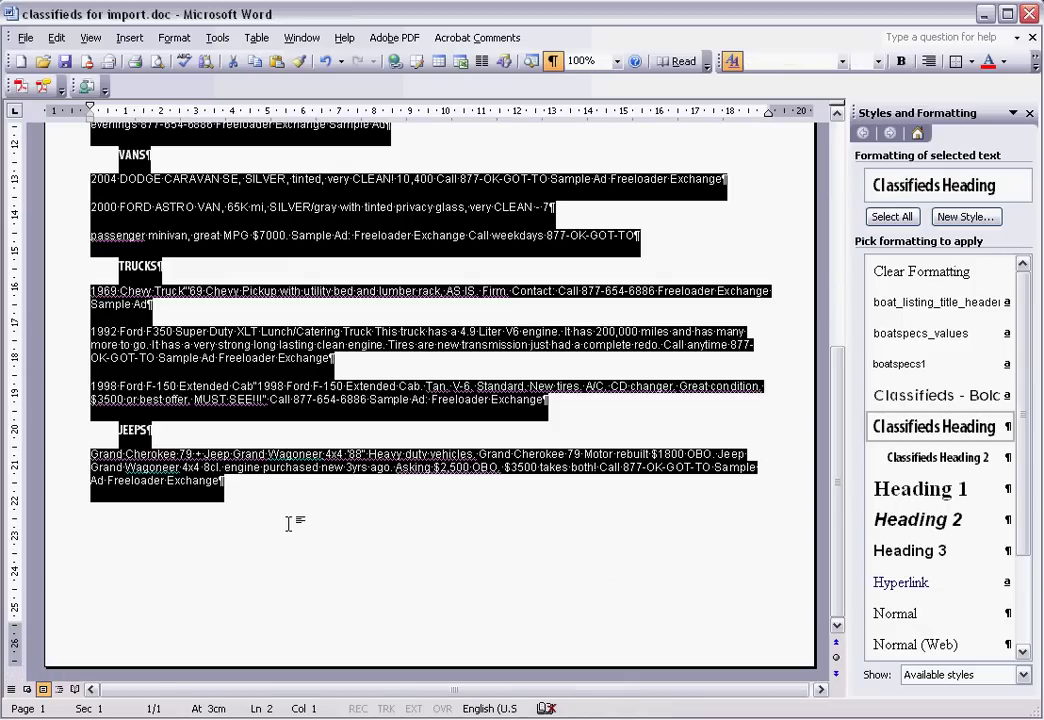
scroll(348, 413, "up", 10)
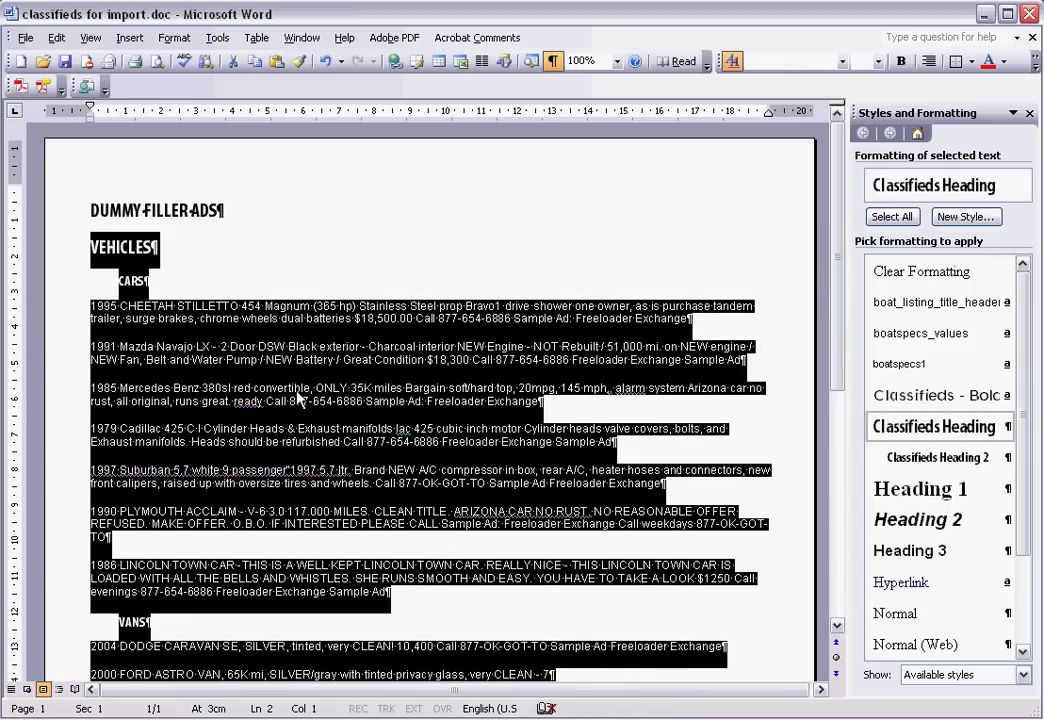
key("Delete")
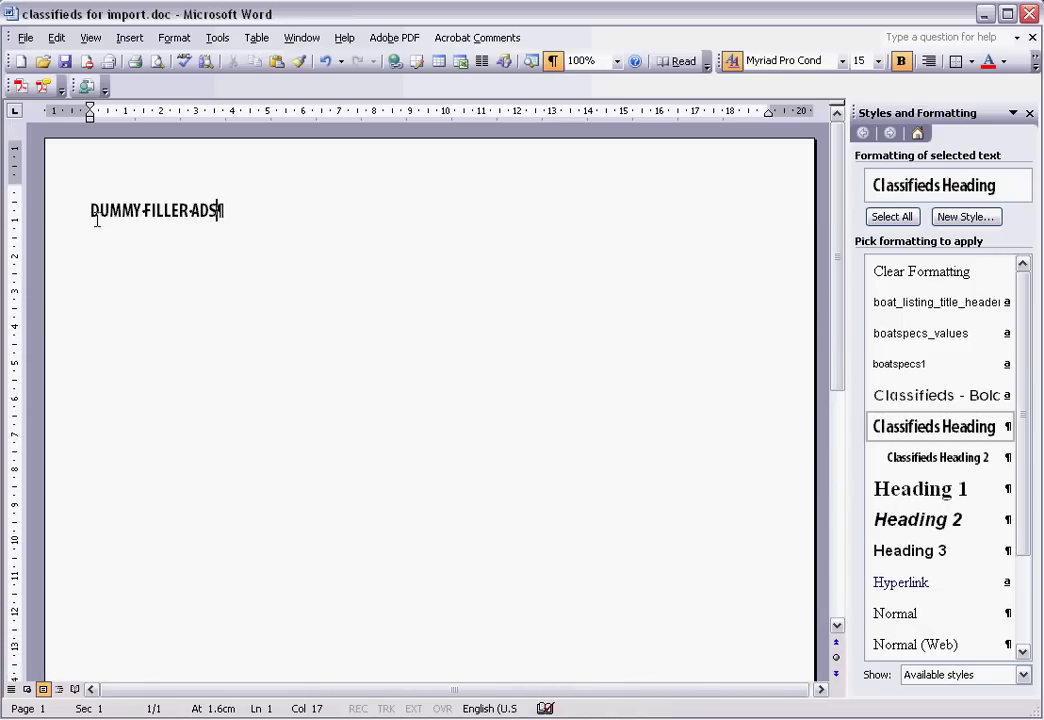
- Paste the copied ads on a new line beneath the DUMMY FILLER ADS title
key("Return")
right_click(128, 250)
left_click(190, 309)
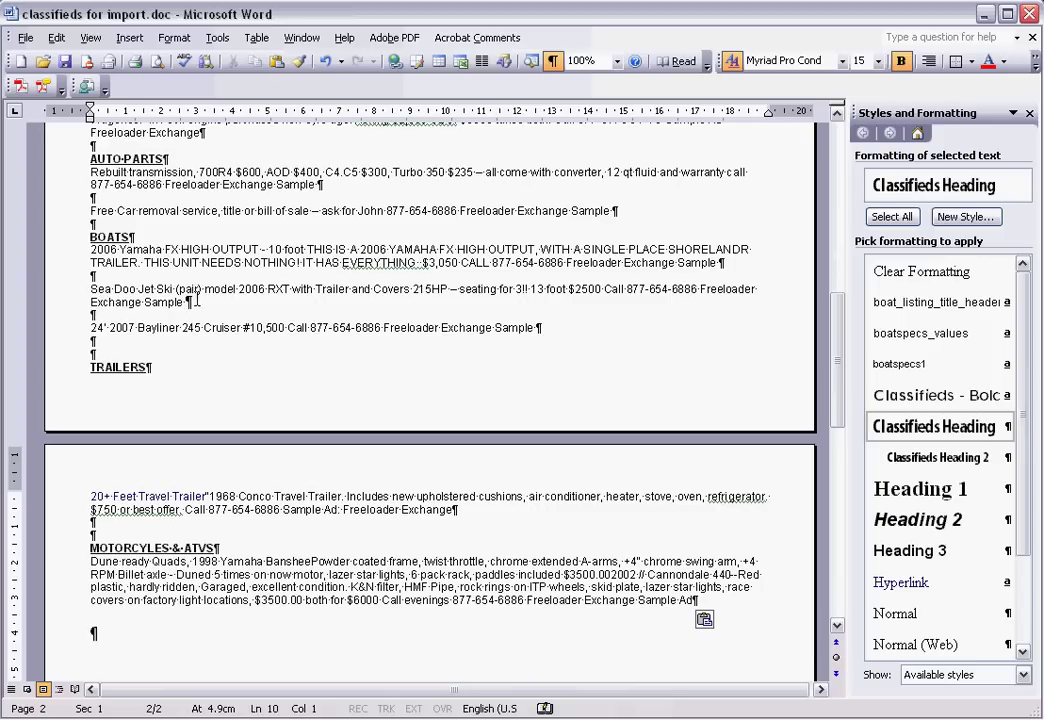
- Examine the empty paragraphs and section headings among the pasted ads, and look through the available styles
left_click(63, 524)
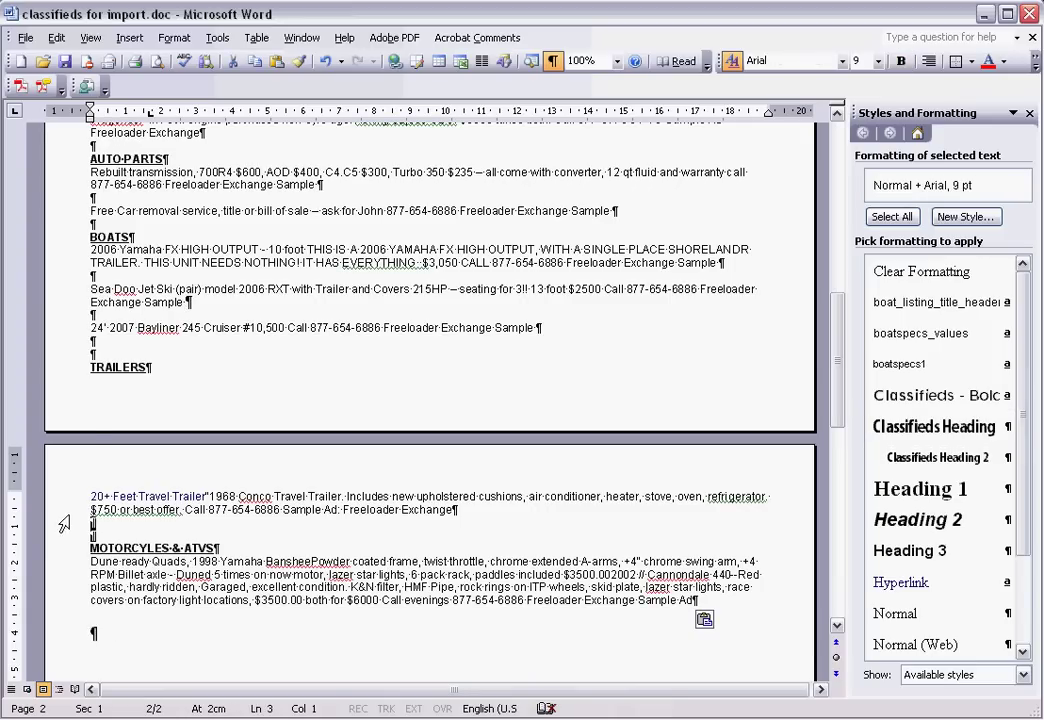
left_click(58, 352)
left_click(58, 367)
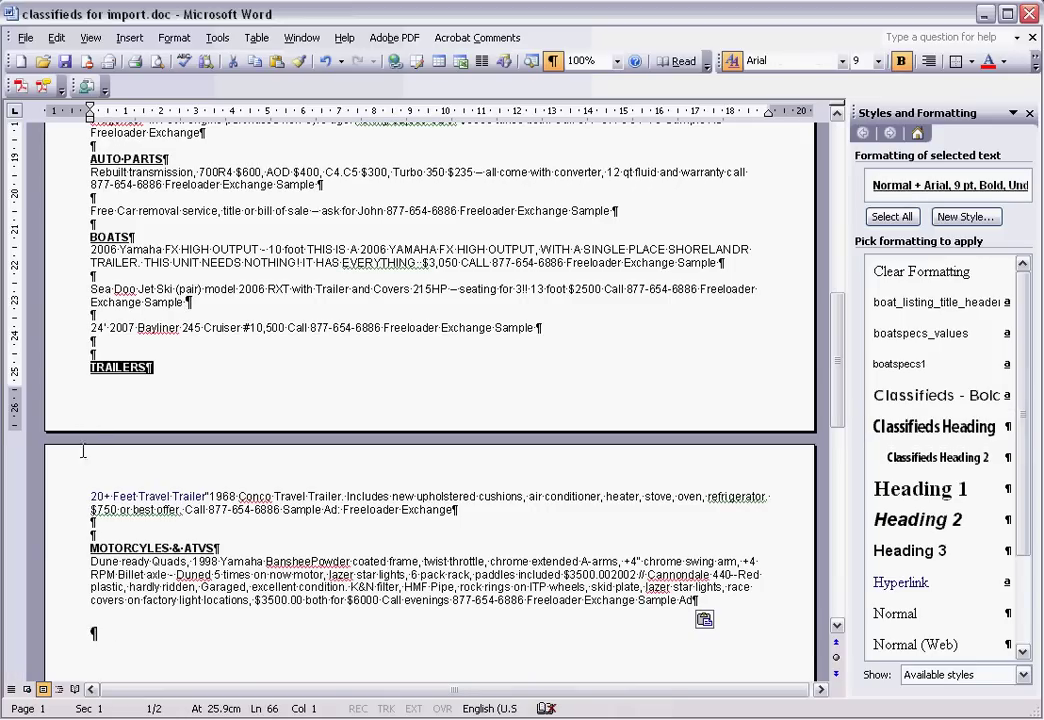
left_click(64, 548)
scroll(188, 557, "up", 2)
scroll(188, 557, "up", 18)
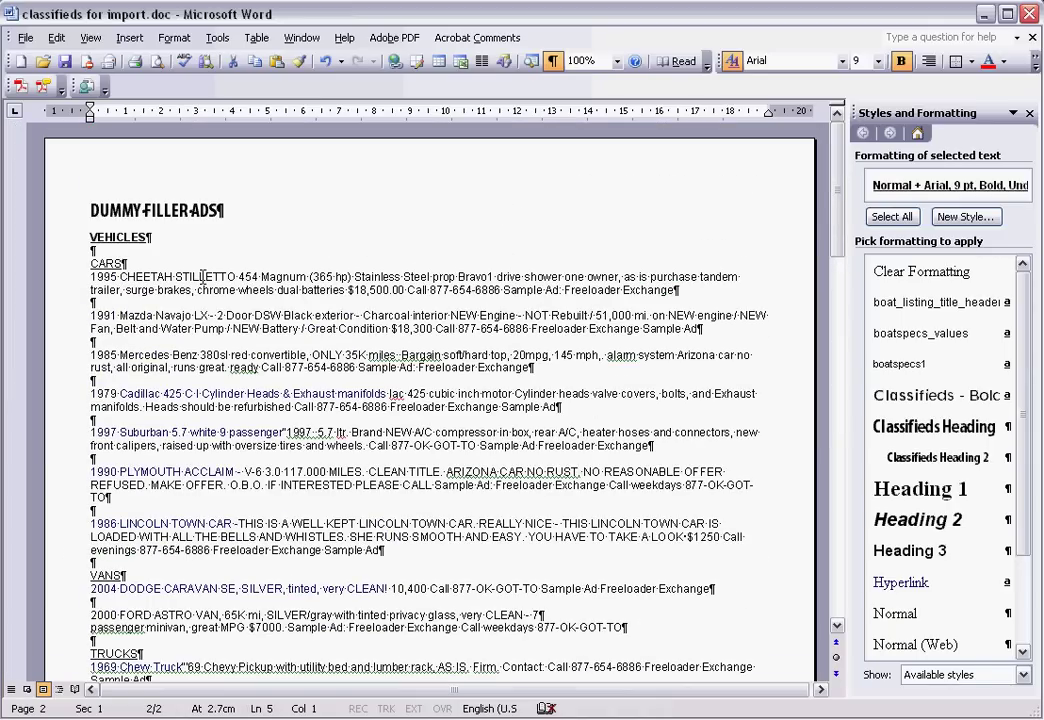
left_click(70, 302)
left_click(78, 342)
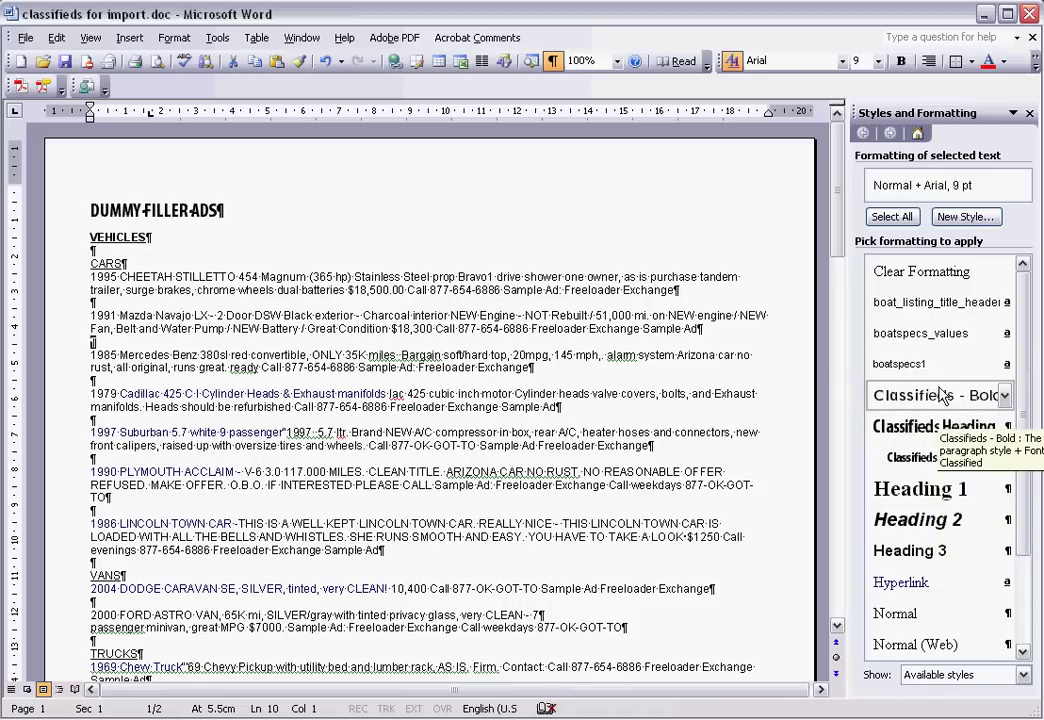
left_click_drag(1022, 500, 1038, 618)
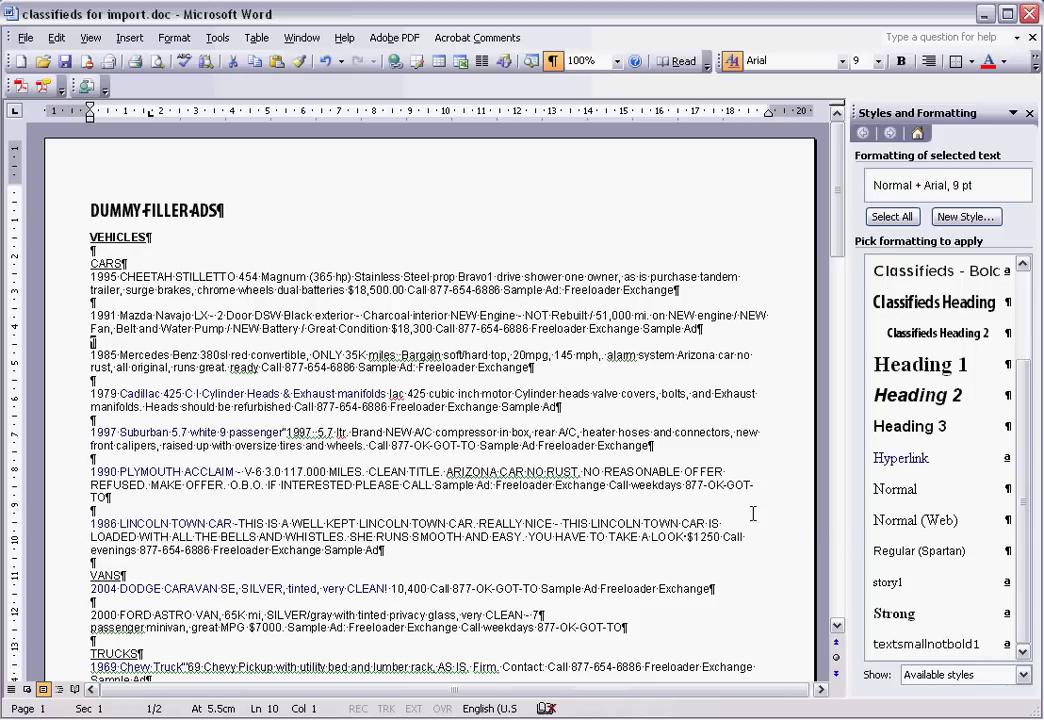
- Clear the formatting of all the pasted ads and headings, from VEHICLES to the end of the document
left_click(72, 238)
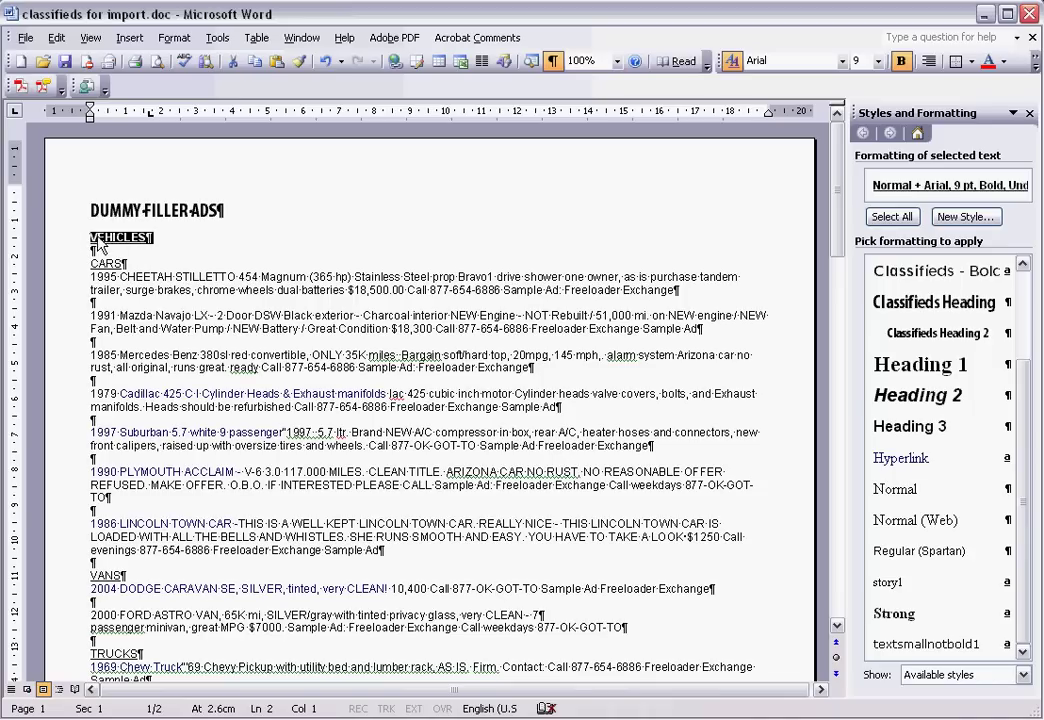
scroll(288, 348, "down", 1)
scroll(288, 348, "down", 10)
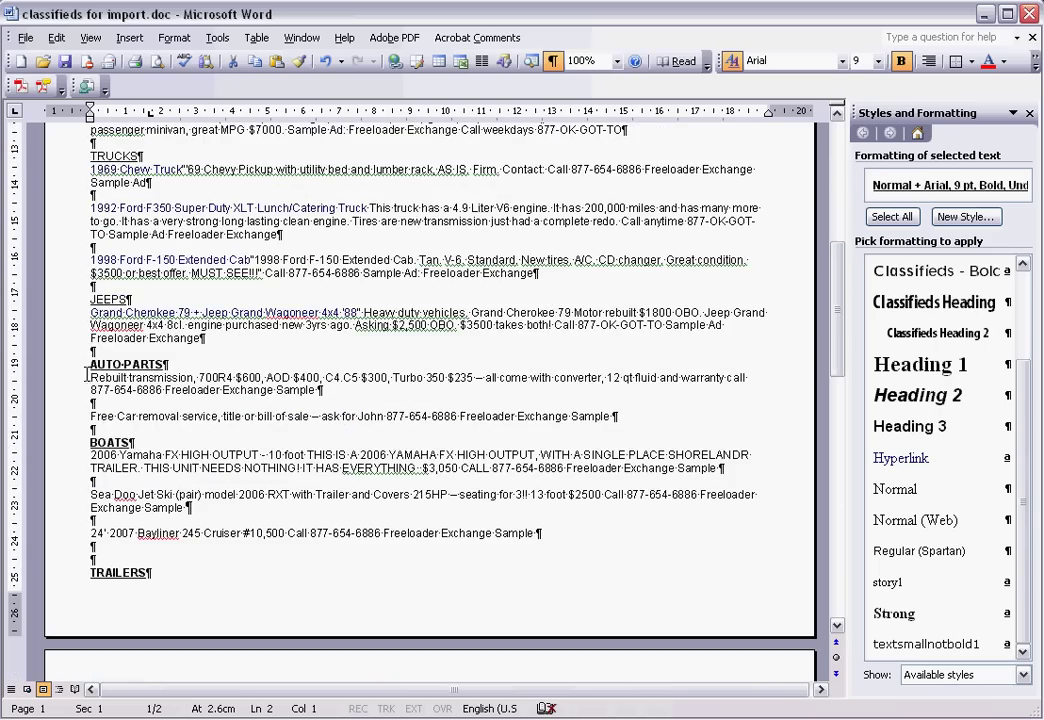
scroll(126, 343, "up", 11)
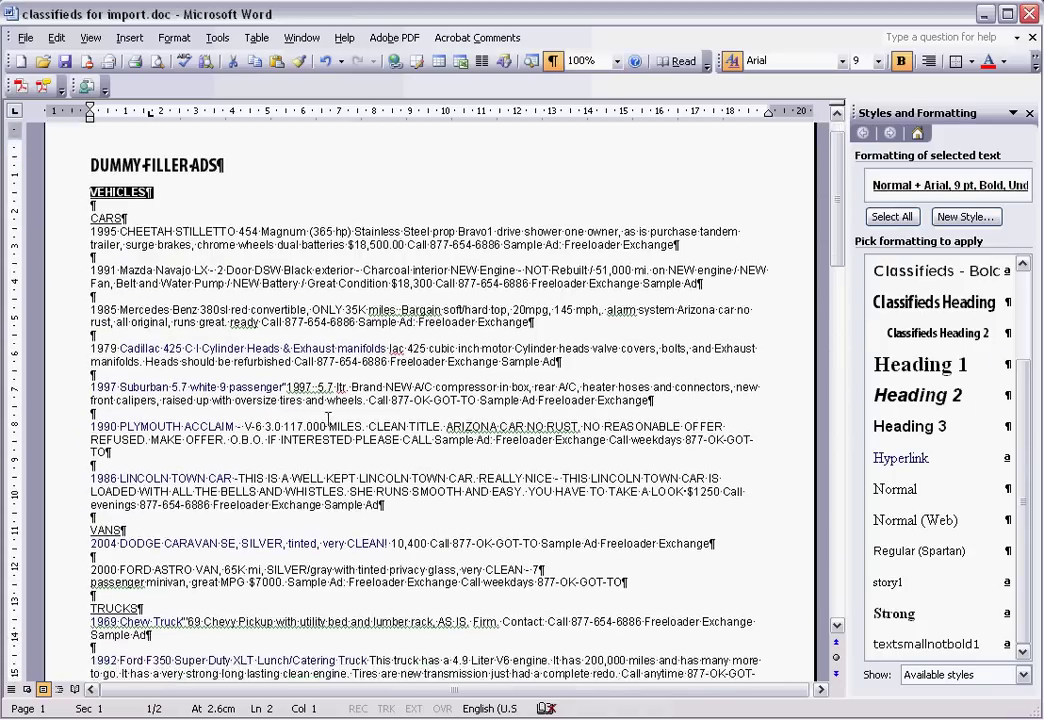
scroll(288, 400, "down", 20)
key("ctrl+a")
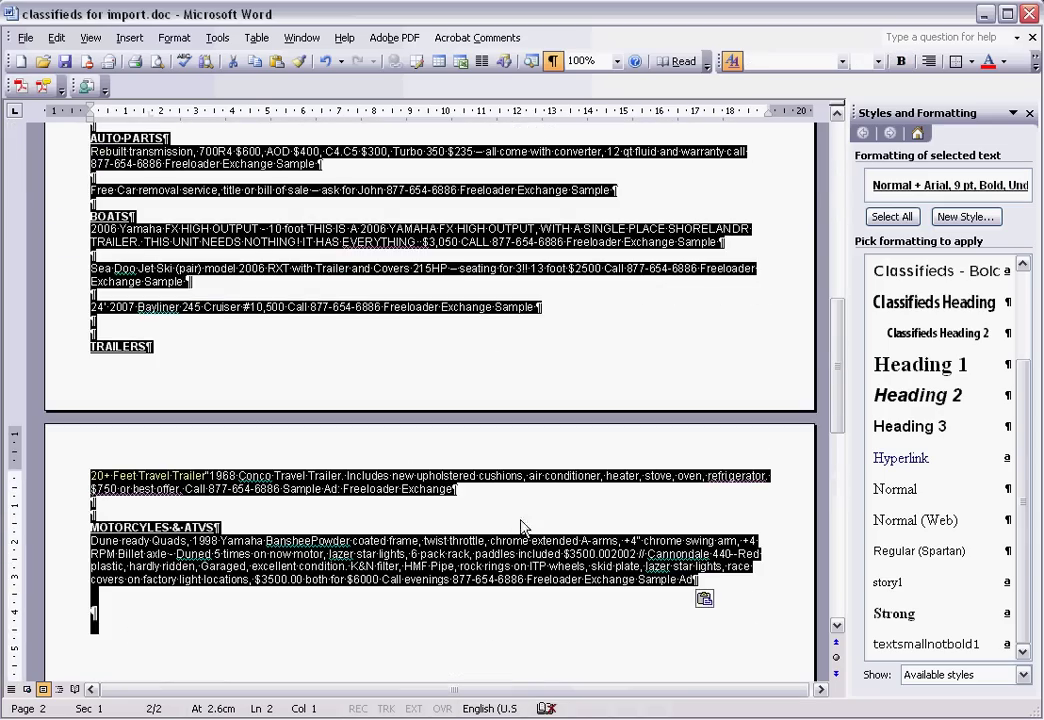
scroll(428, 430, "up", 6)
scroll(932, 420, "up", 4)
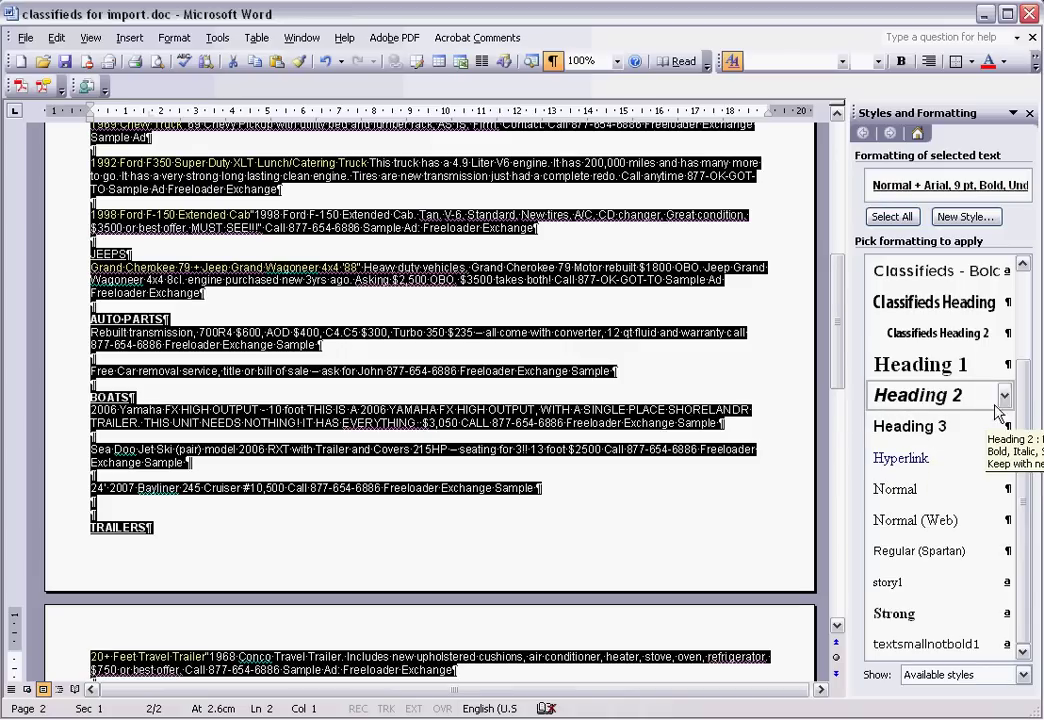
scroll(925, 380, "up", 4)
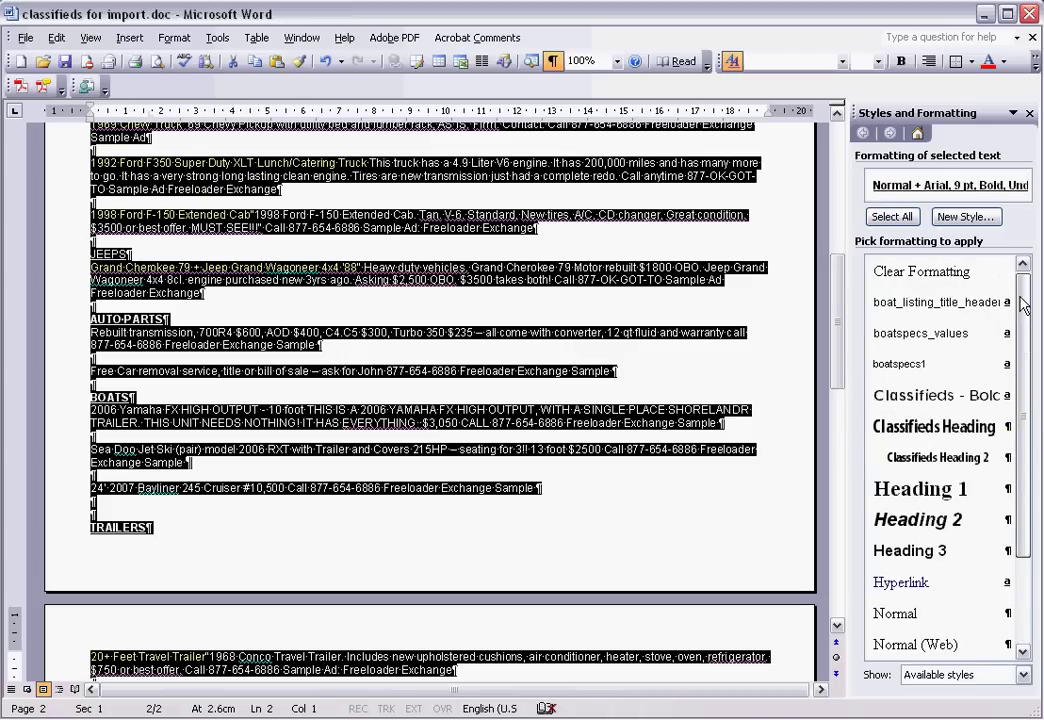
left_click(907, 280)
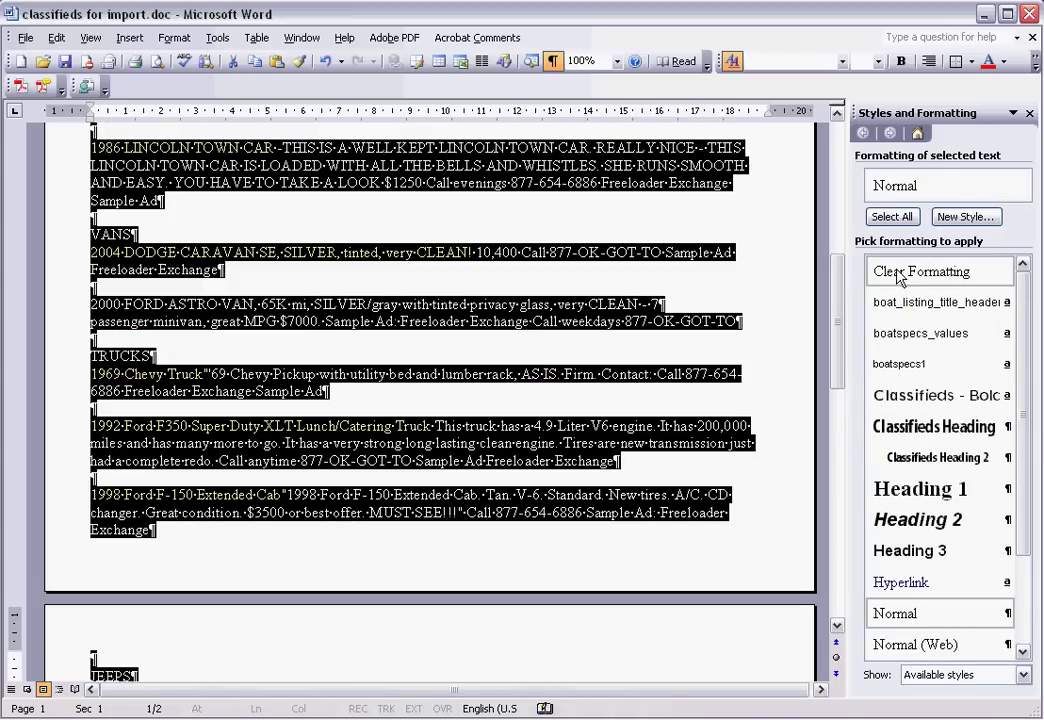
- Apply the Regular (Spartan) style to all the pasted ads and headings, from VEHICLES to the end of the document
scroll(1007, 490, "down", 2)
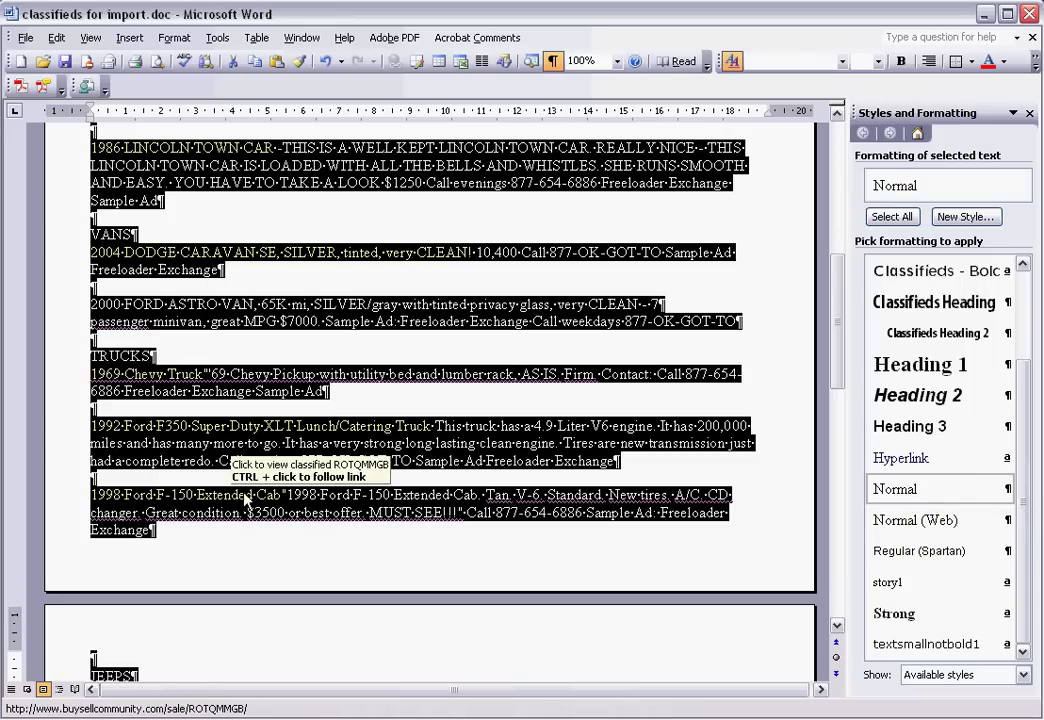
scroll(284, 496, "down", 1)
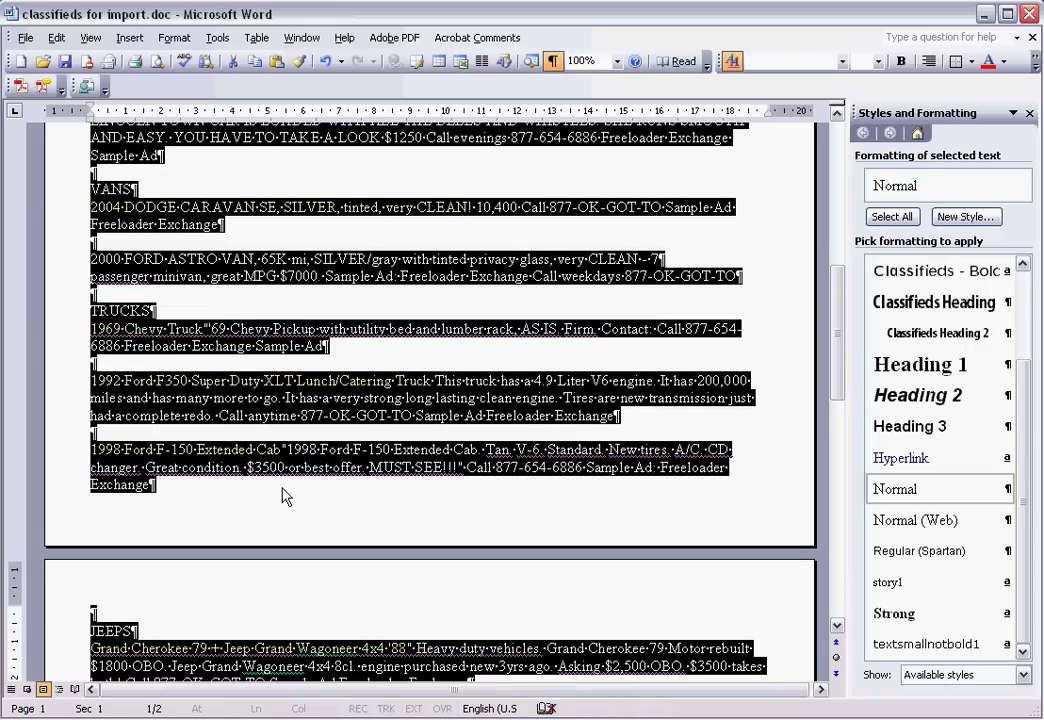
scroll(283, 495, "down", 2)
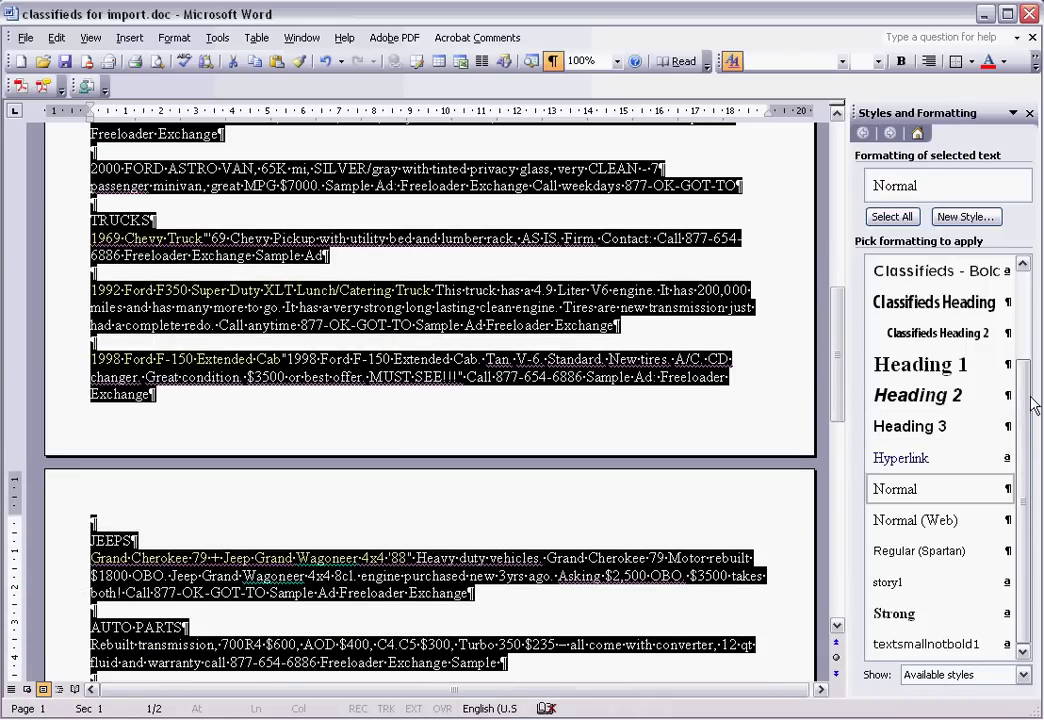
left_click(903, 548)
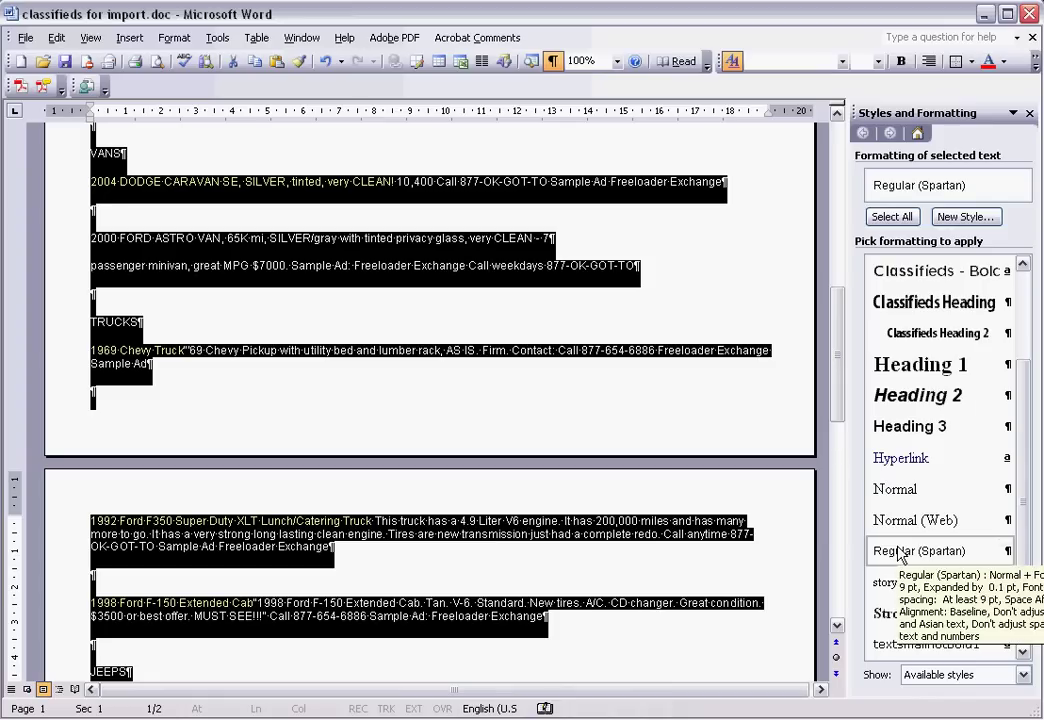
scroll(529, 506, "up", 17)
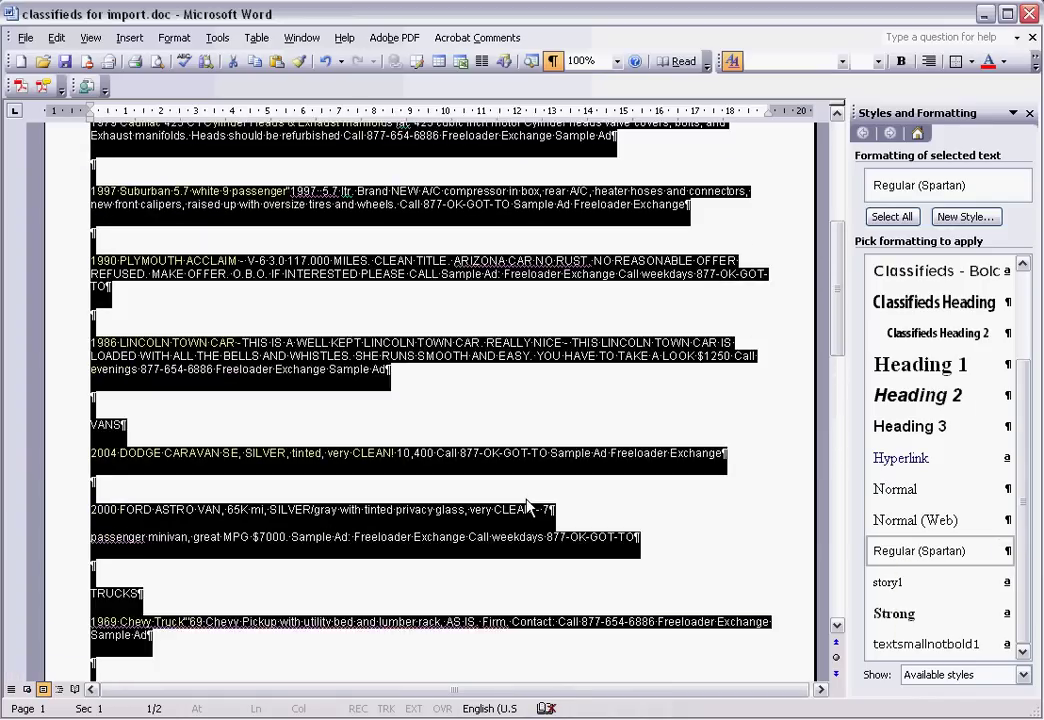
left_click(91, 363)
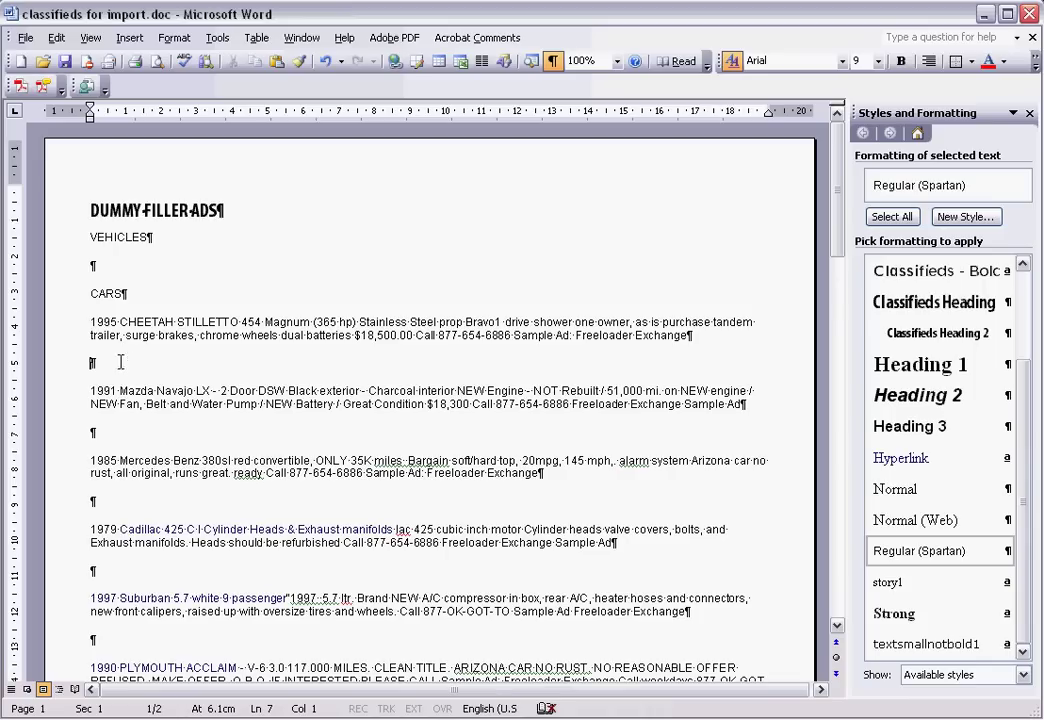
- Apply the Classifieds Heading style to the VEHICLES, AUTO PARTS, BOATS, TRAILERS and MOTORCYLES & ATVS headings together
left_click(63, 245)
left_click_drag(839, 214, 819, 481)
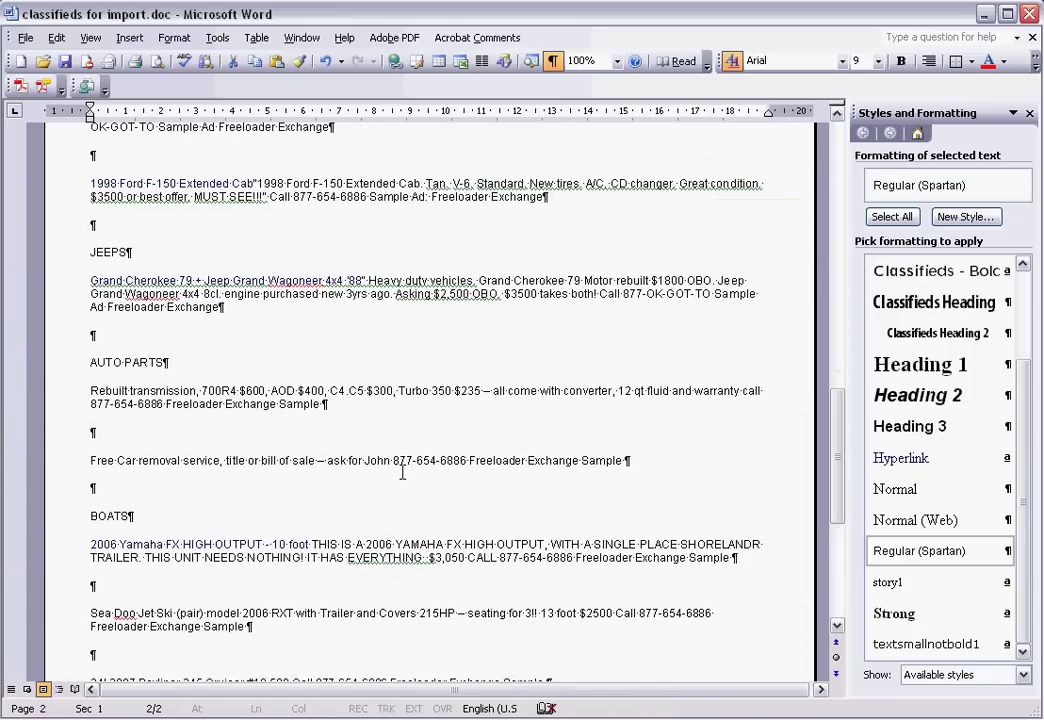
left_click(57, 366)
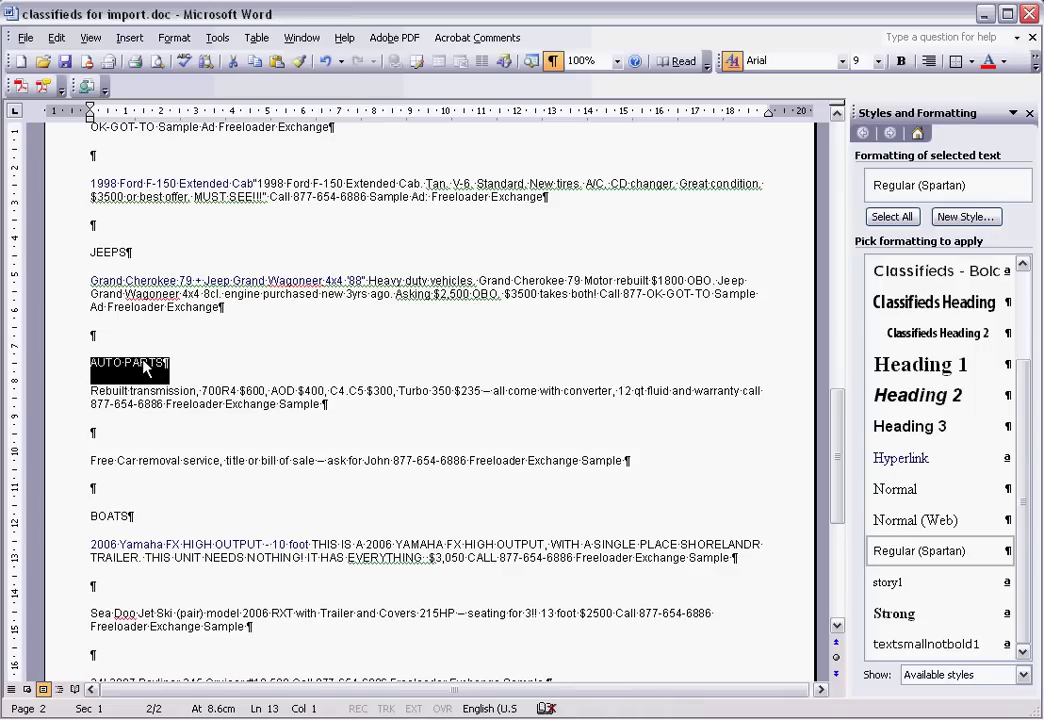
scroll(130, 519, "down", 1)
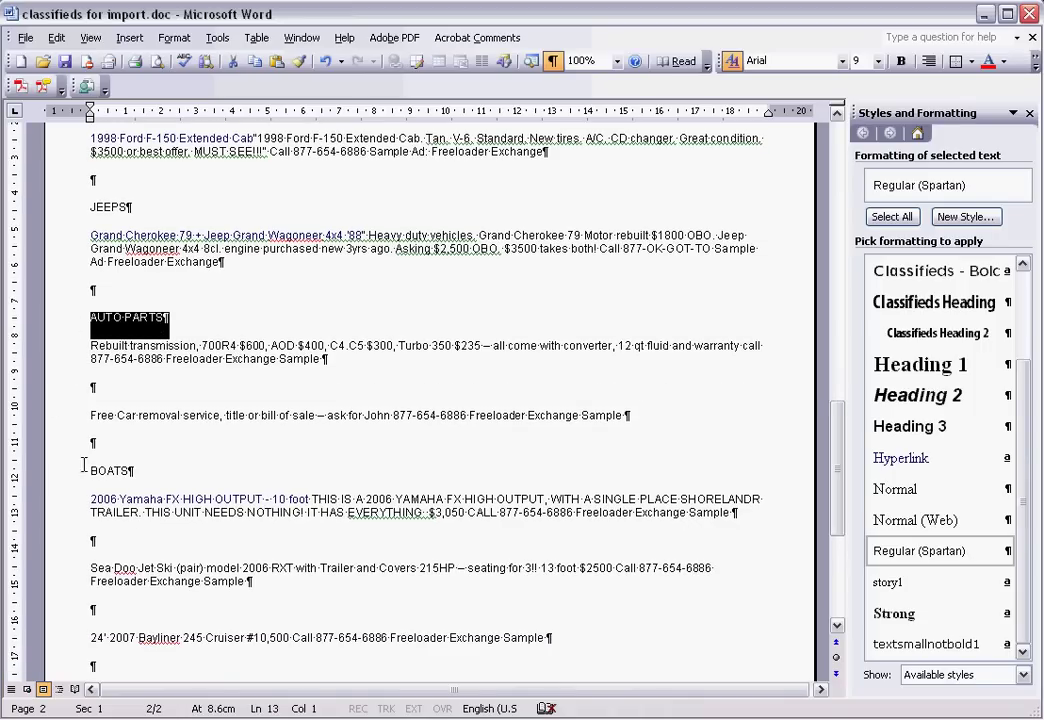
left_click(57, 480, "ctrl")
scroll(255, 457, "down", 5)
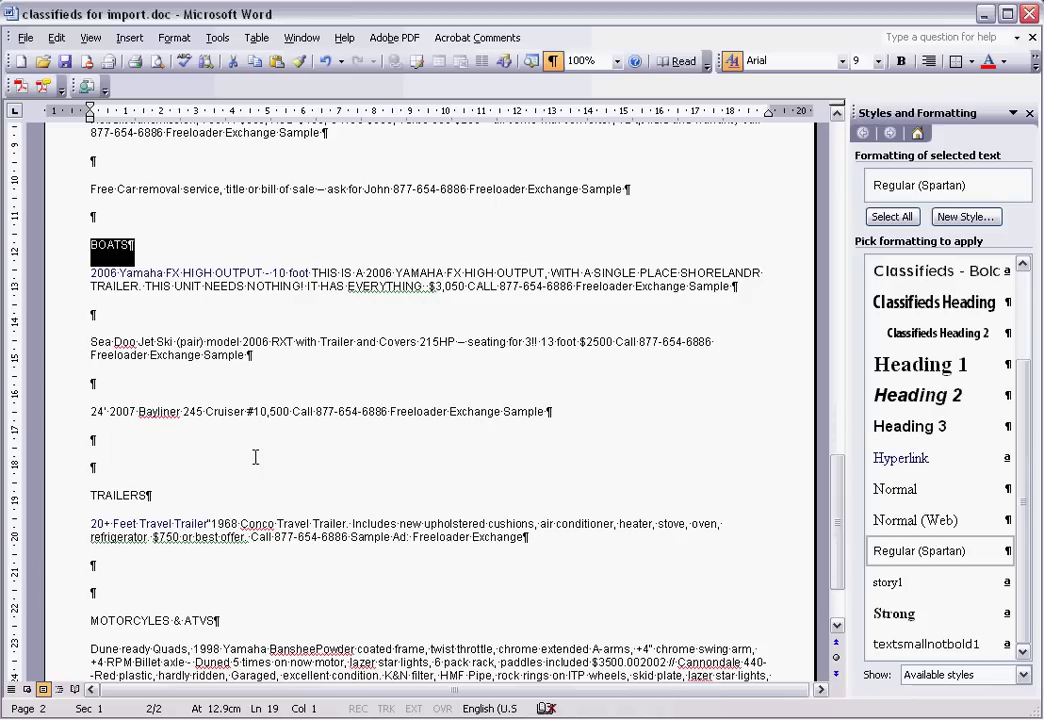
left_click(63, 495, "ctrl")
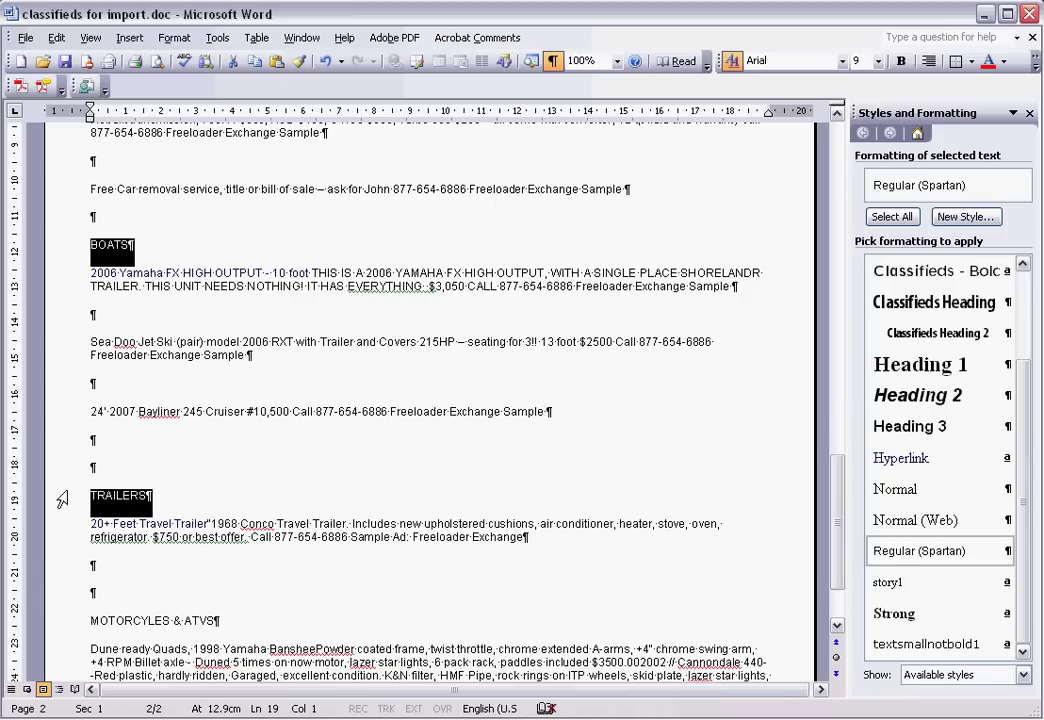
left_click(58, 627, "ctrl")
scroll(265, 553, "down", 2)
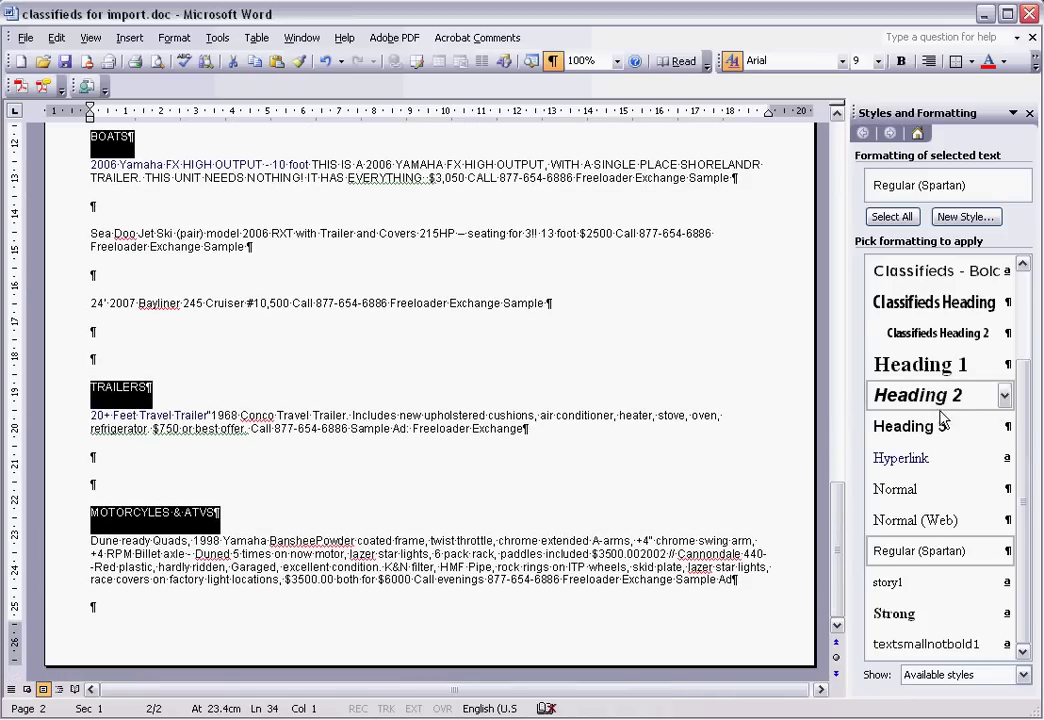
left_click(945, 316)
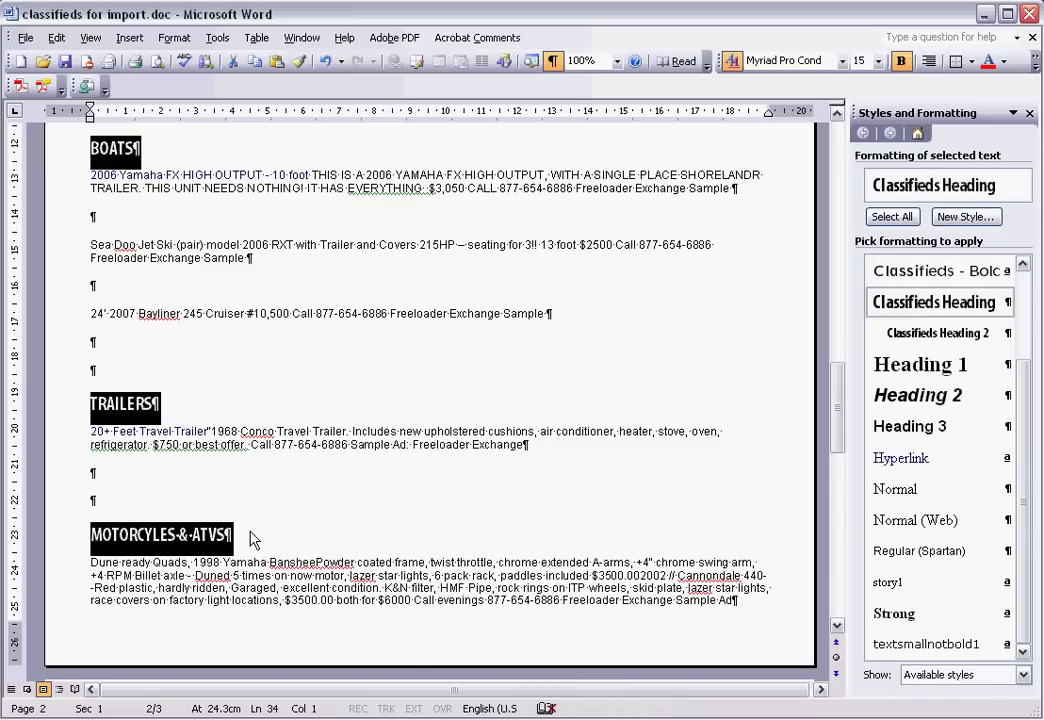
left_click(252, 538)
- Examine the styles of the MOTORCYLES & ATVS heading and its ad text, and review the section headings above them
left_click(64, 540)
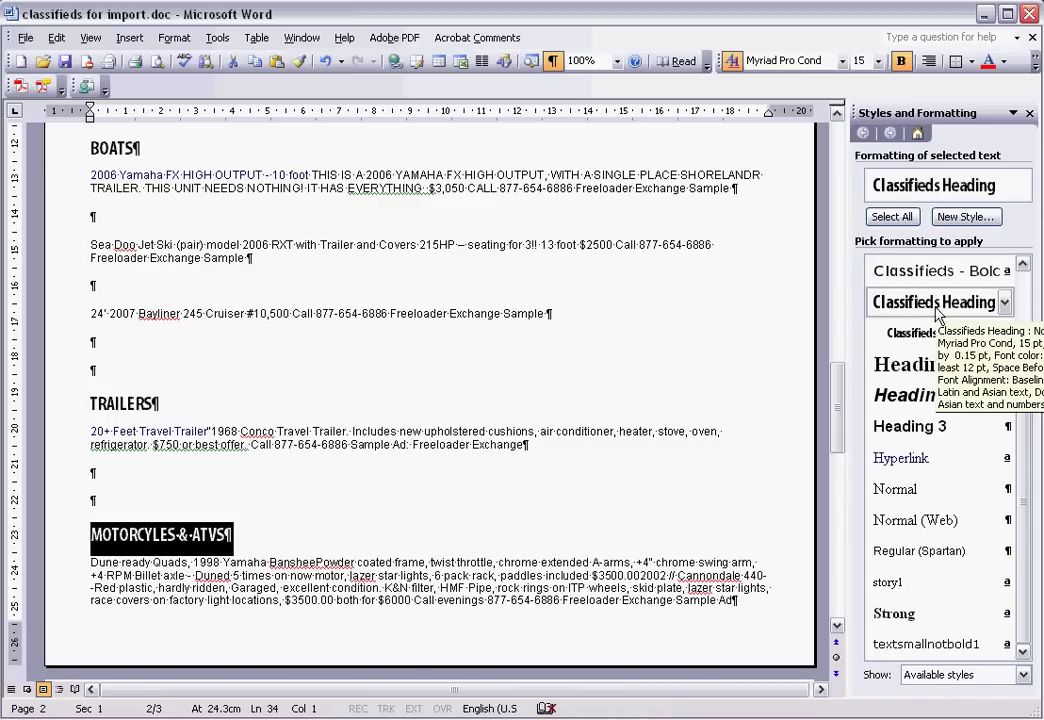
left_click_drag(53, 575, 80, 590)
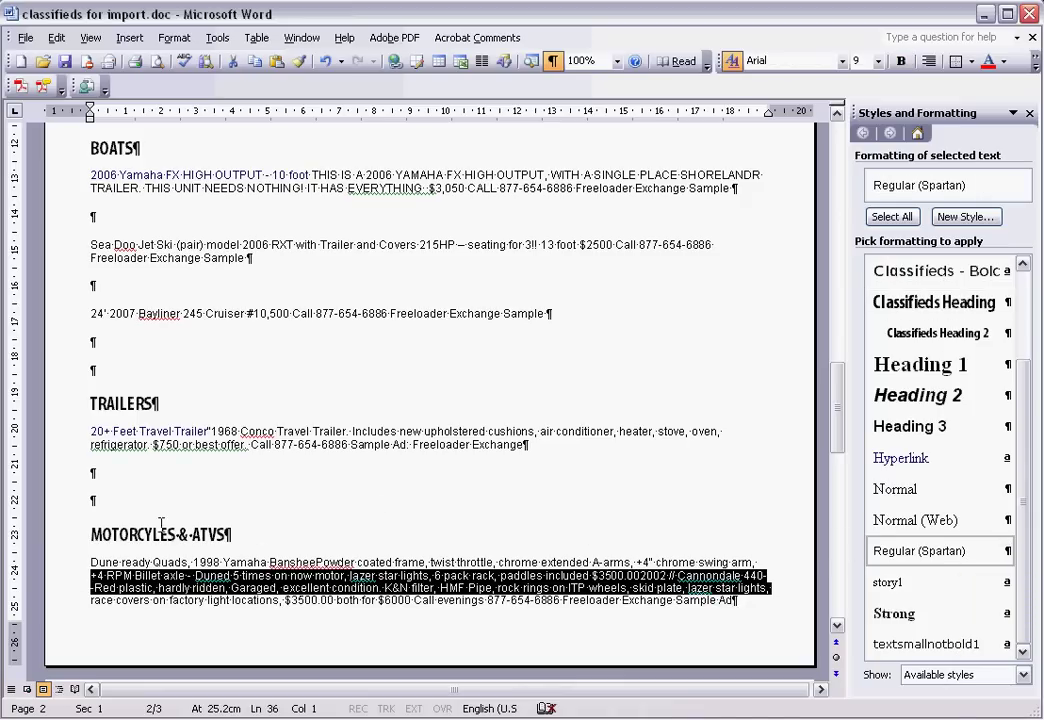
scroll(65, 455, "up", 5)
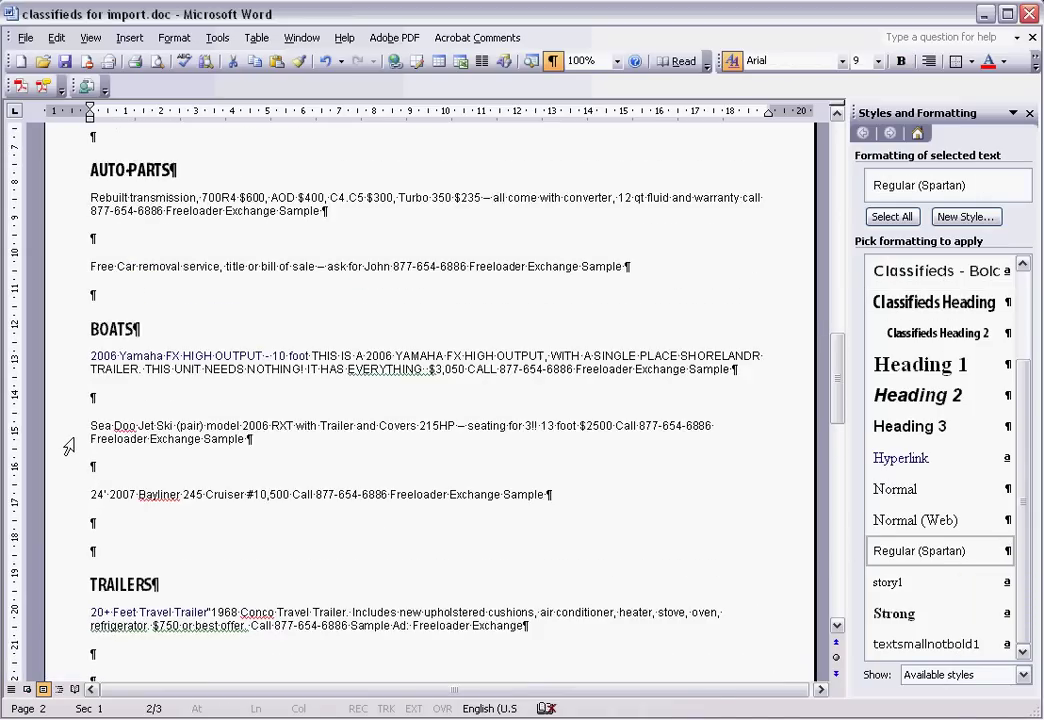
scroll(68, 447, "up", 1)
scroll(68, 447, "up", 2)
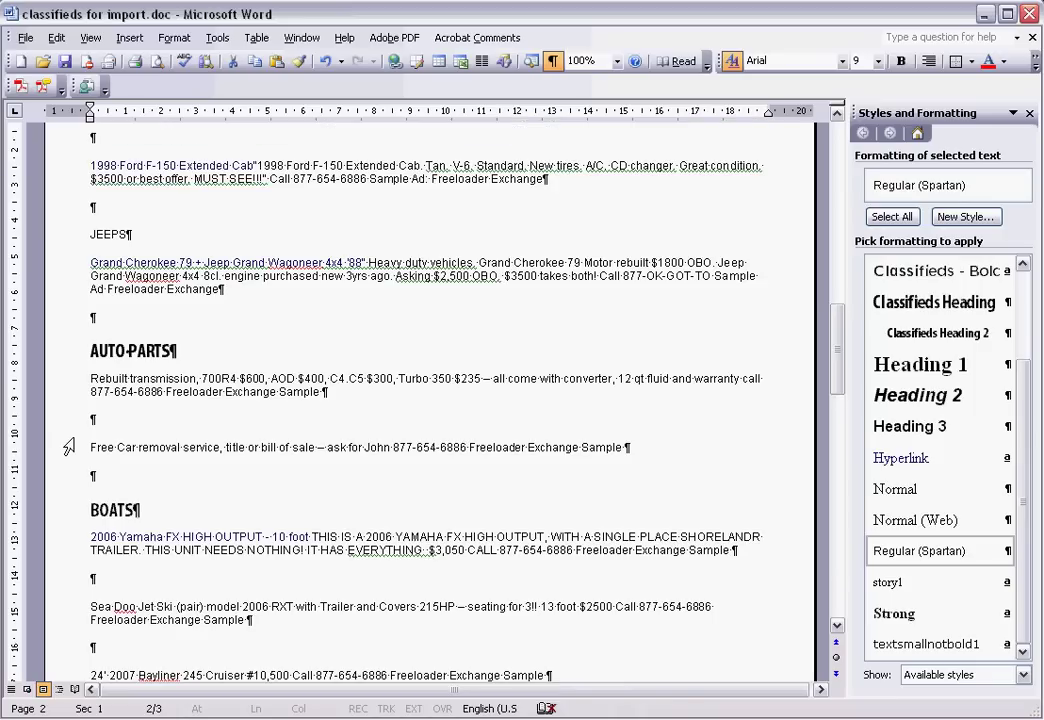
scroll(69, 445, "down", 3)
scroll(70, 445, "up", 4)
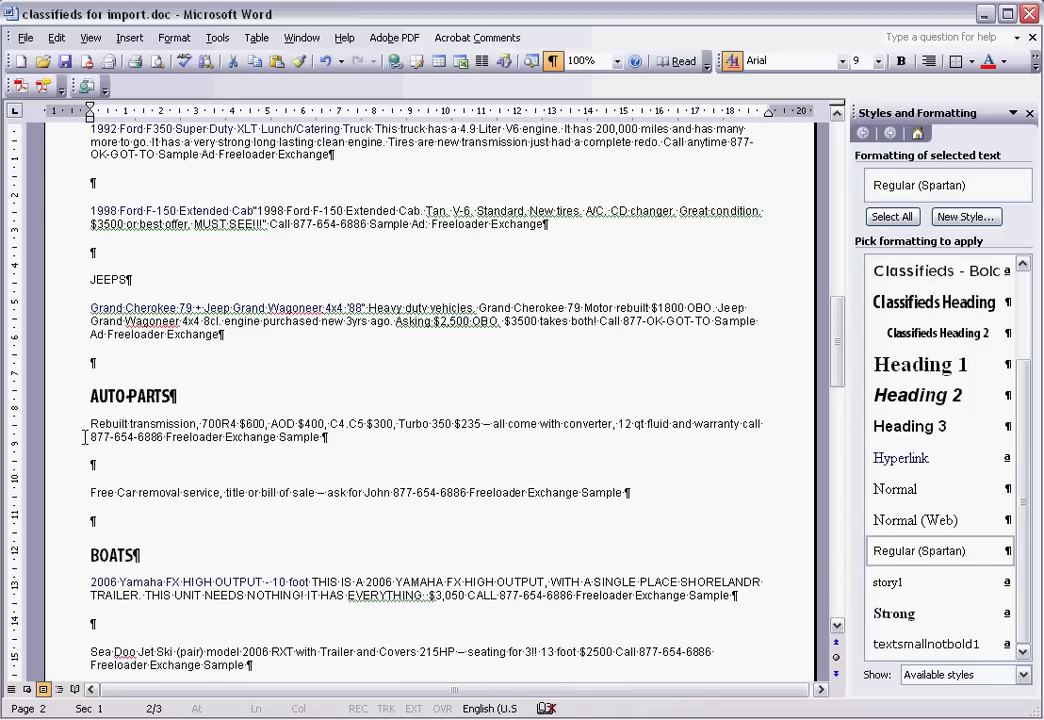
scroll(85, 437, "down", 3)
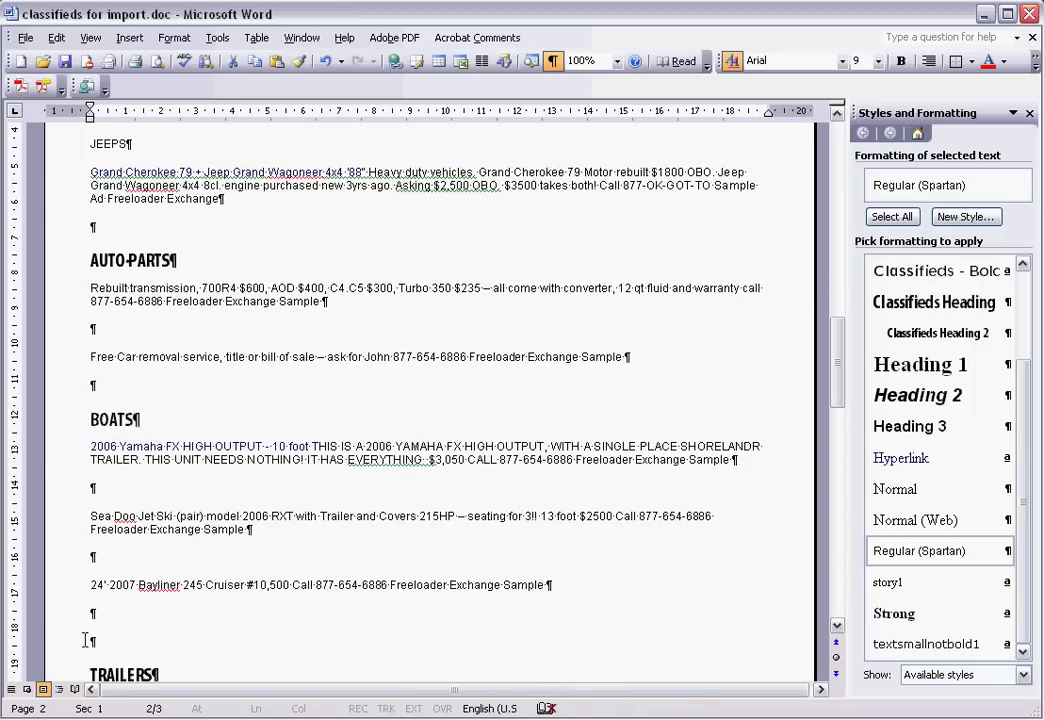
scroll(133, 503, "up", 4)
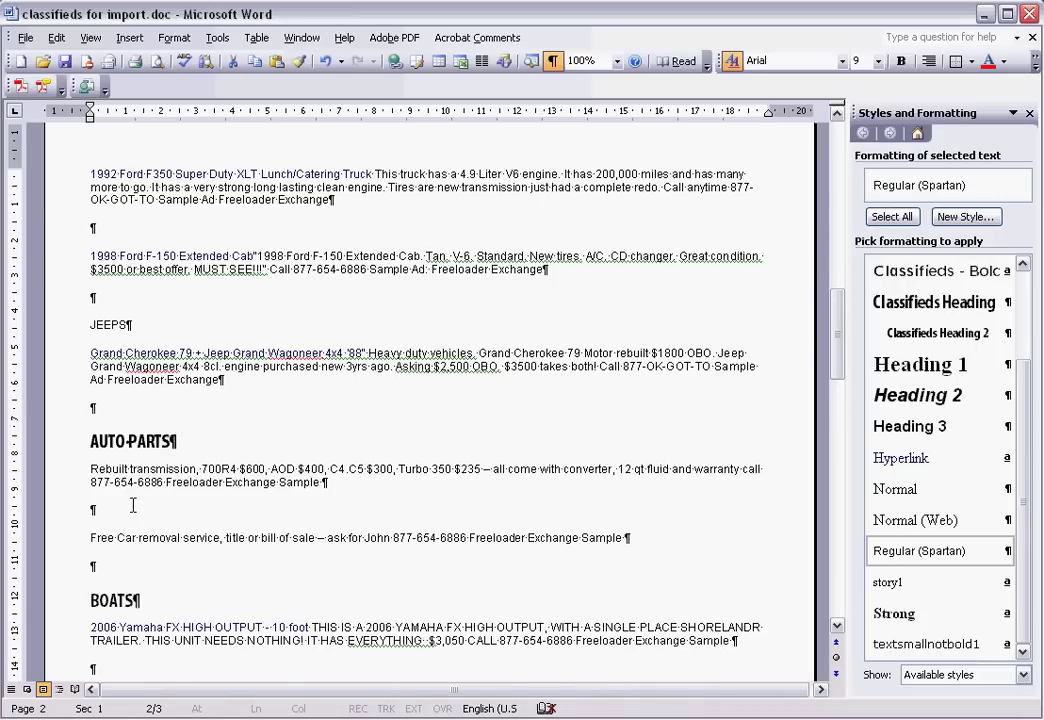
scroll(133, 505, "up", 3)
- Apply the Classifieds Heading 2 style to the CARS, VANS, TRUCKS and JEEPS subheadings together
left_click(62, 461)
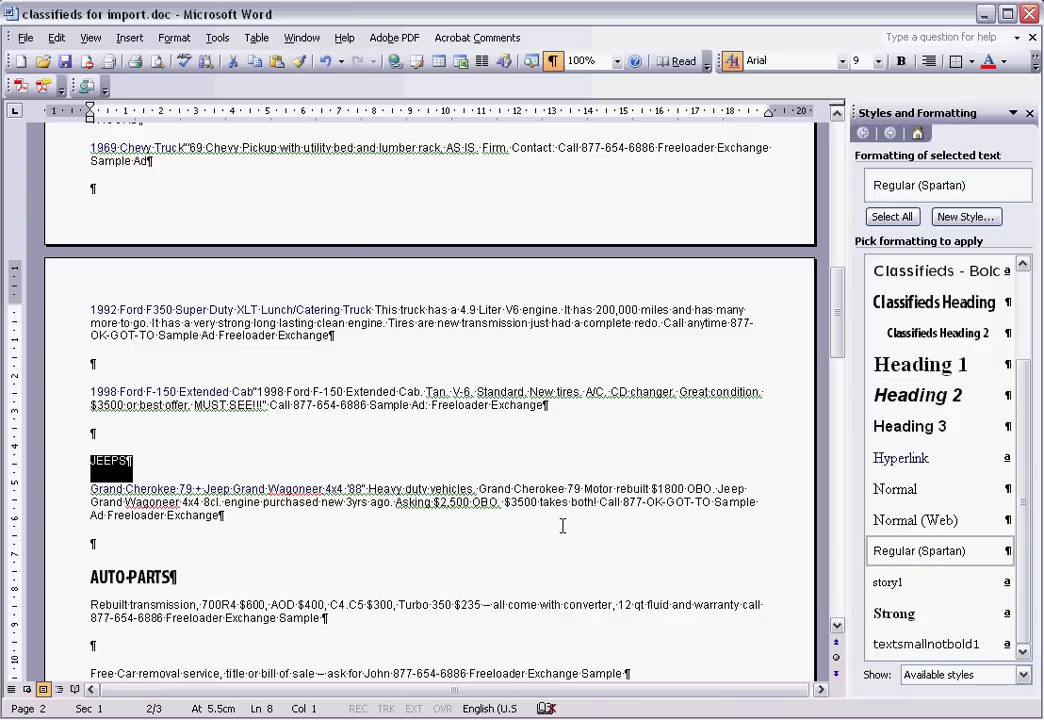
scroll(290, 528, "up", 20)
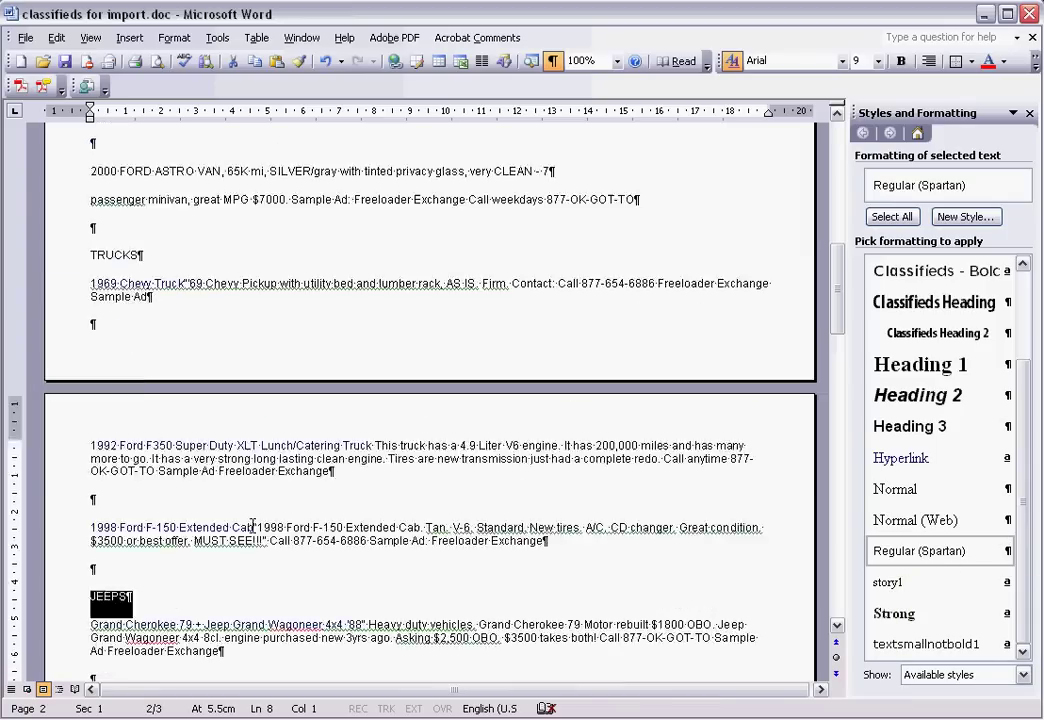
left_click(56, 303)
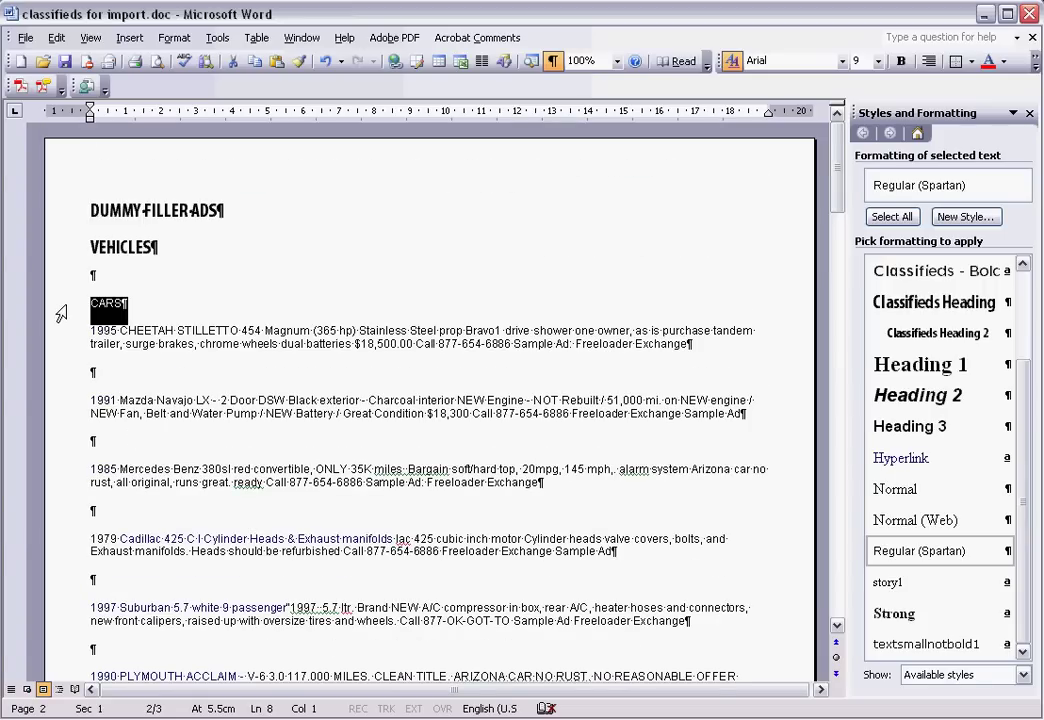
scroll(172, 375, "down", 4)
scroll(163, 395, "down", 3)
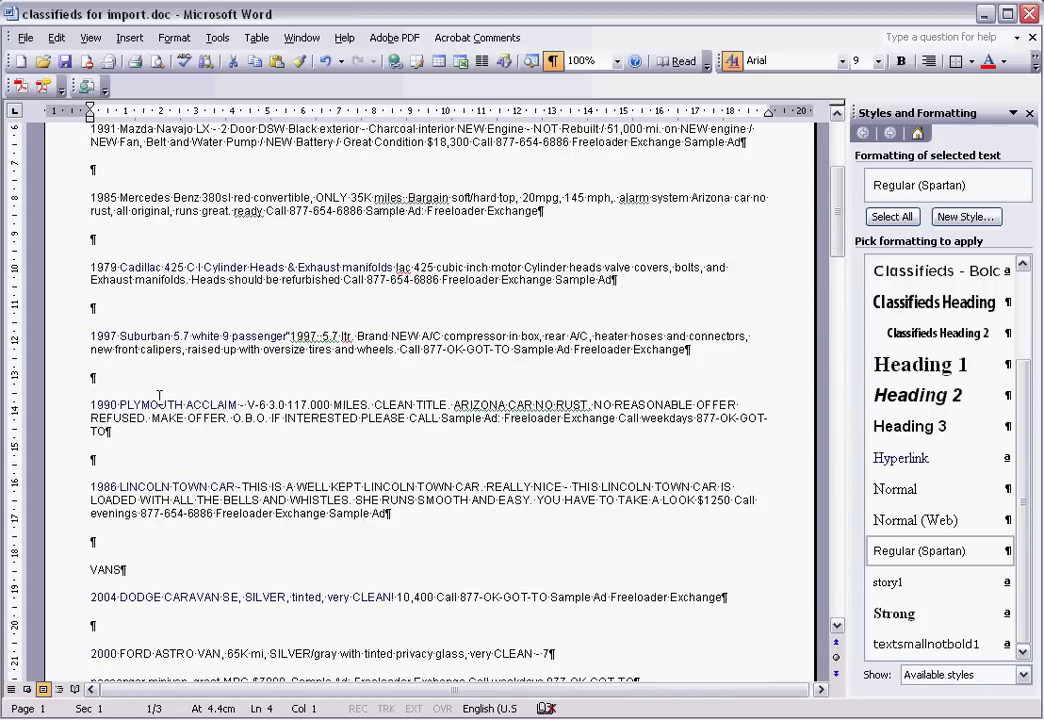
left_click(62, 531)
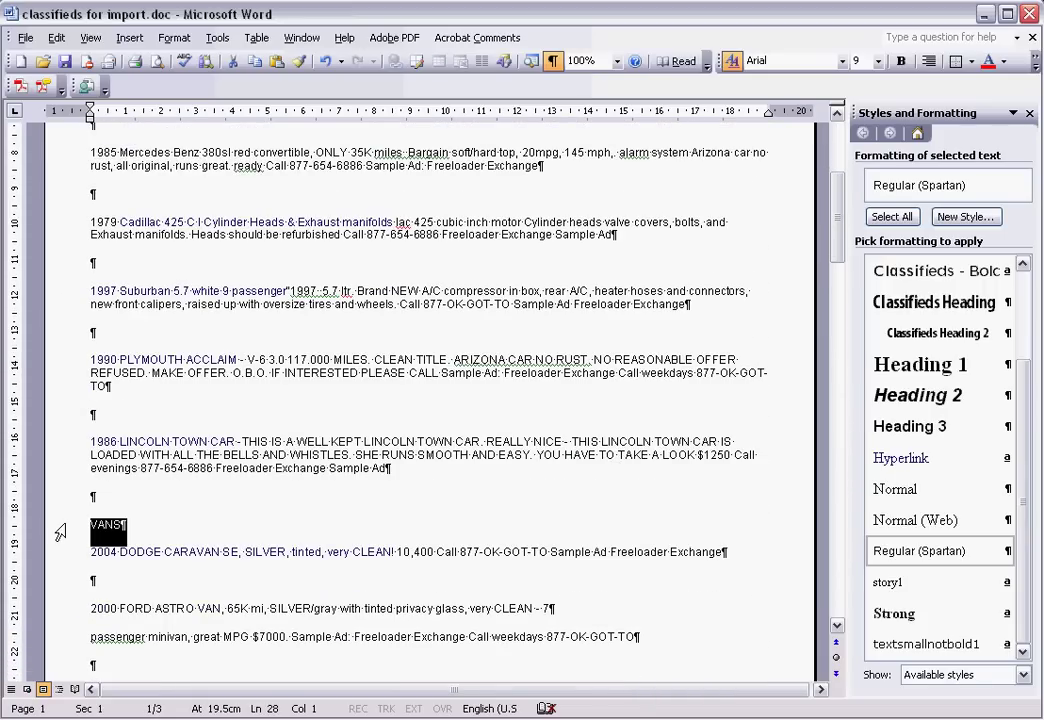
scroll(170, 534, "down", 4)
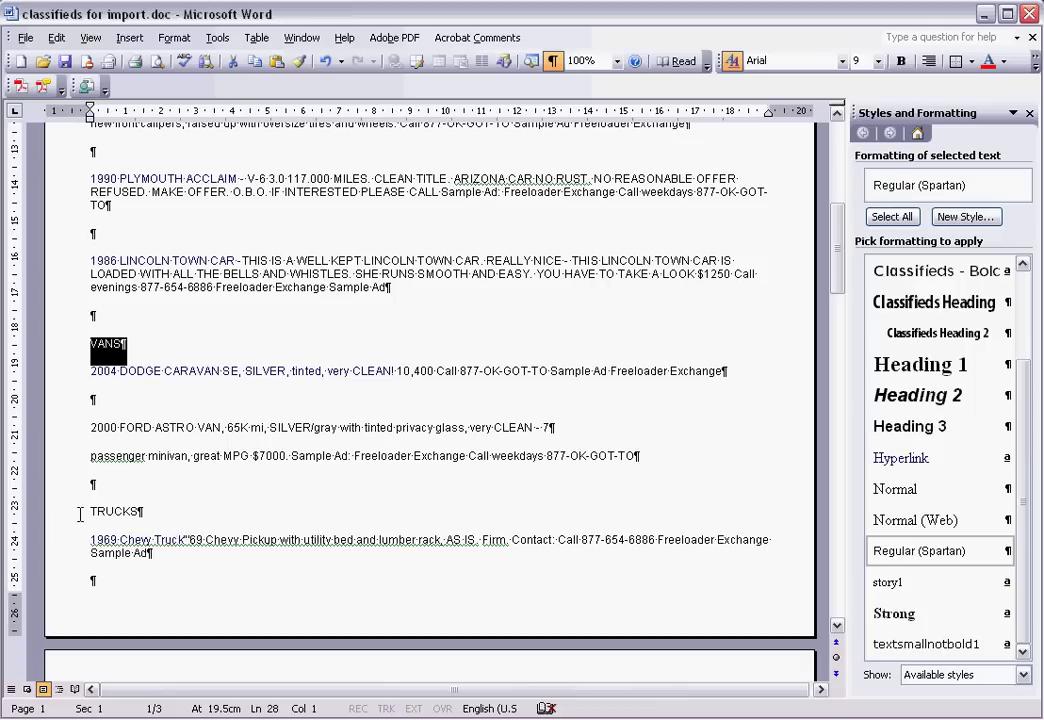
left_click(58, 515, "ctrl")
scroll(219, 494, "down", 4)
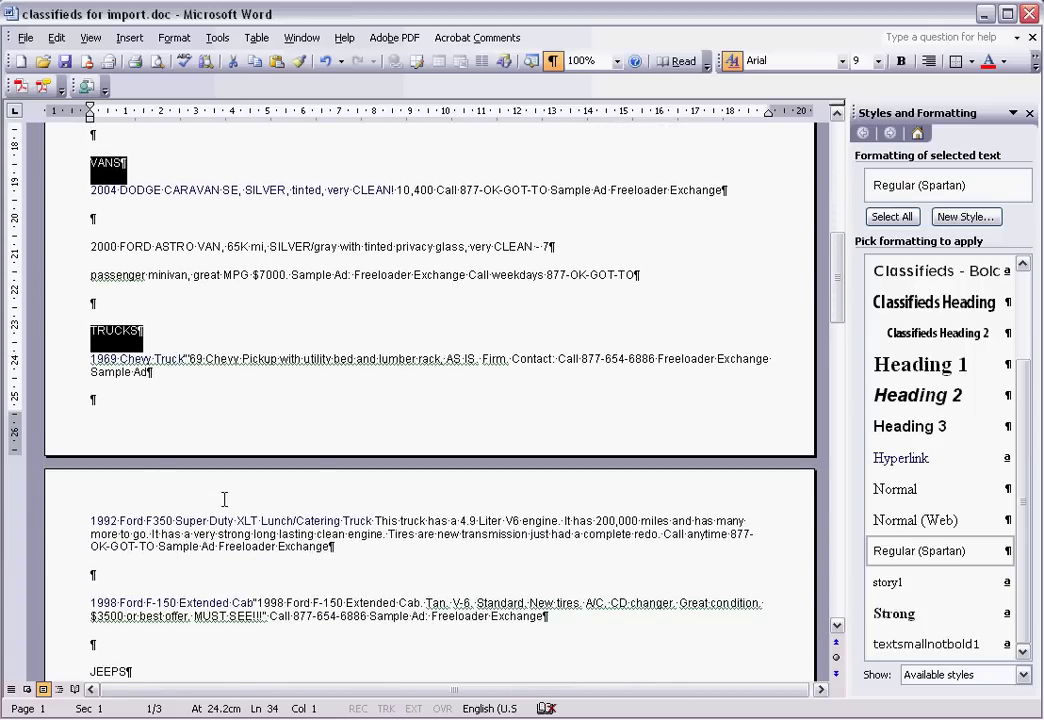
scroll(224, 499, "down", 3)
left_click(66, 540, "ctrl")
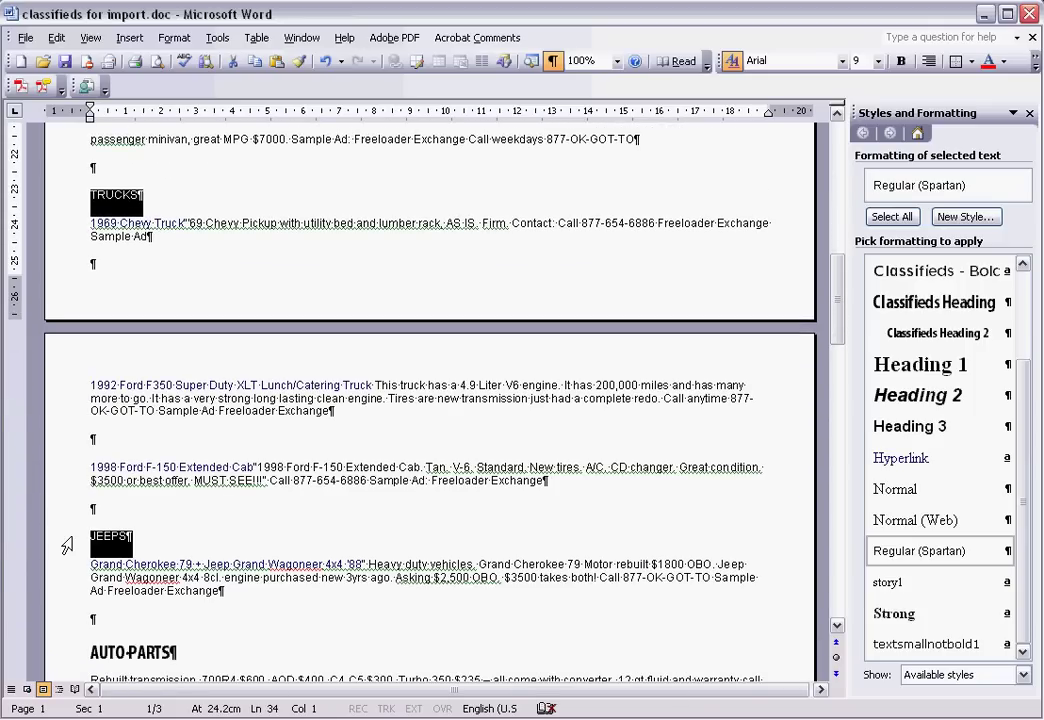
scroll(252, 500, "down", 5)
scroll(252, 500, "down", 5)
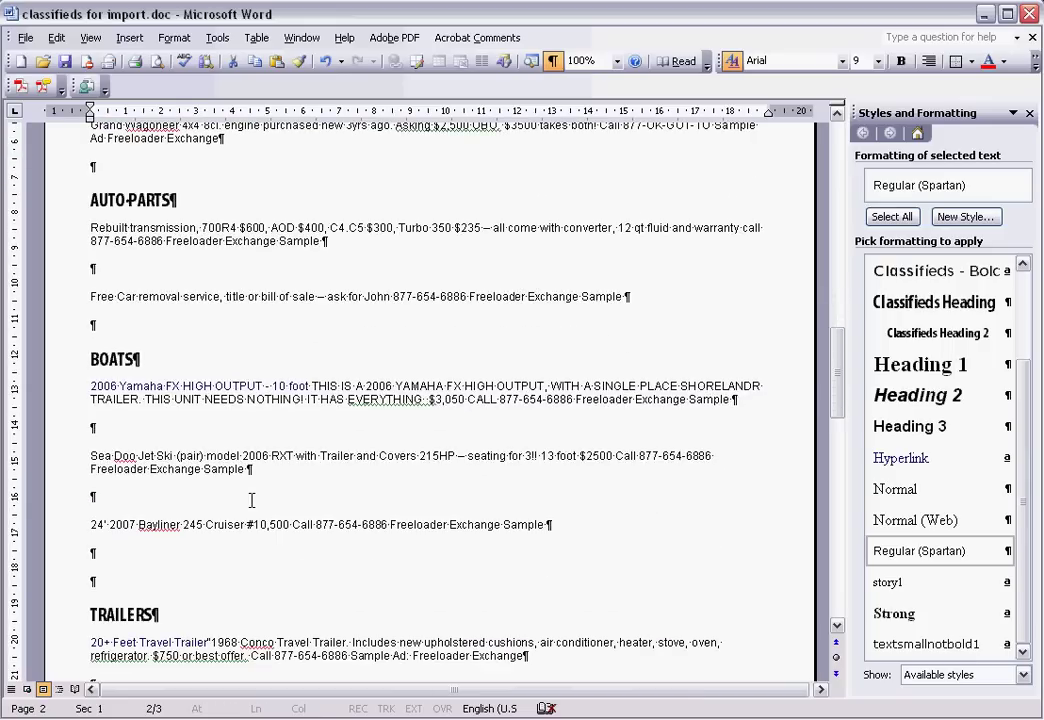
scroll(252, 500, "down", 9)
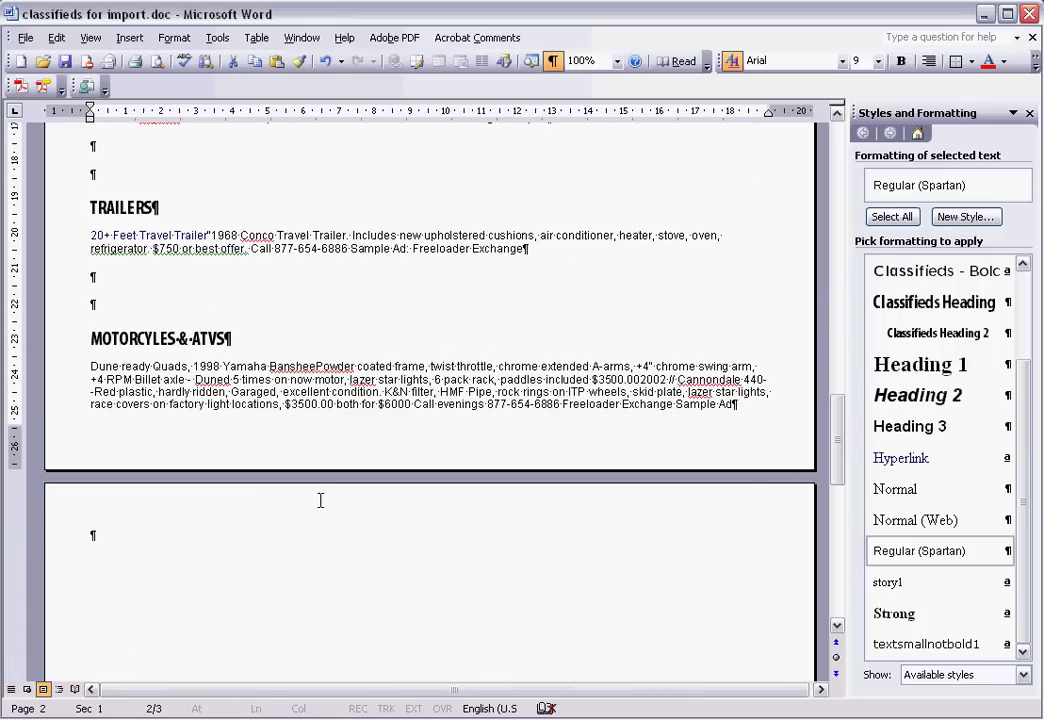
left_click(947, 333)
scroll(358, 438, "up", 13)
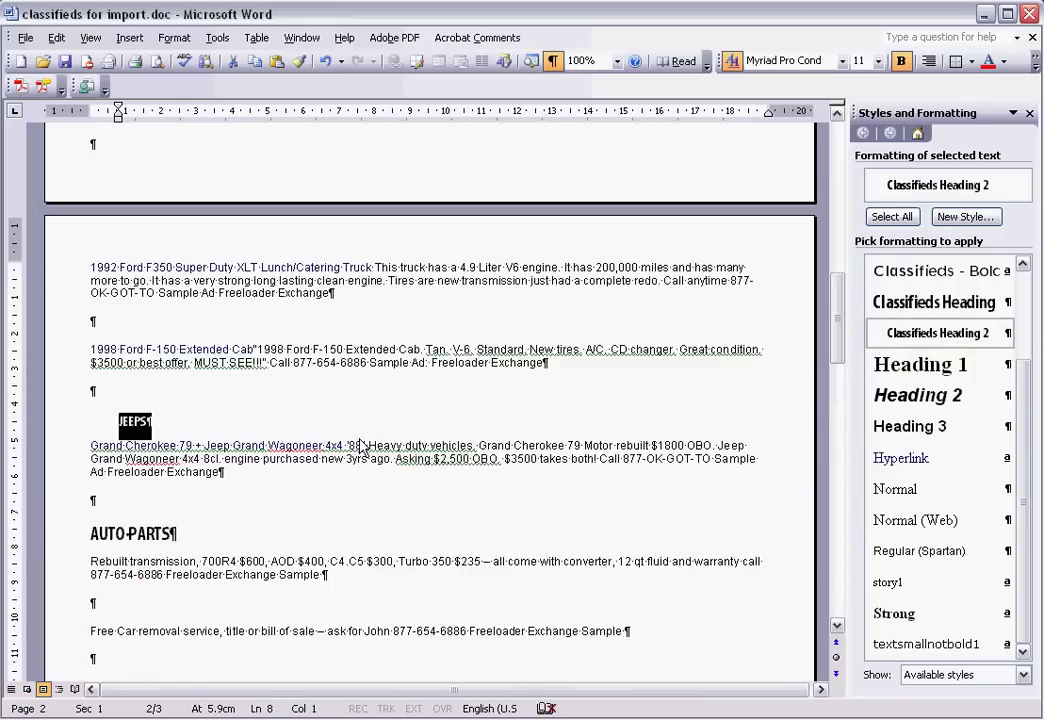
scroll(358, 438, "up", 12)
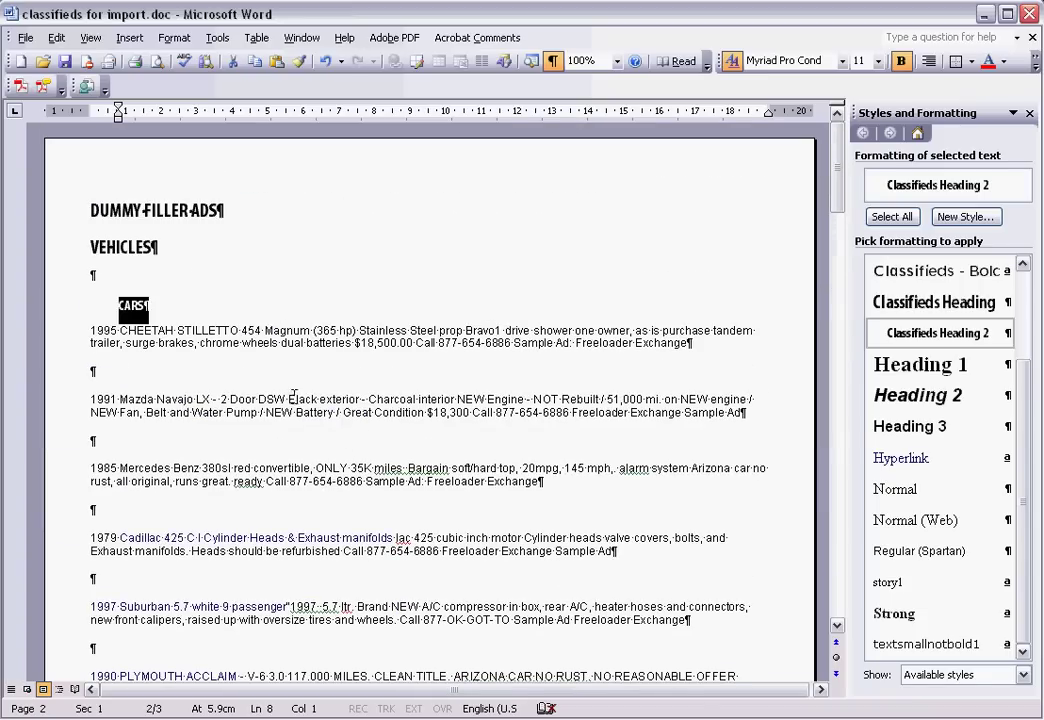
- Limit the style list to formatting in use and place the cursor in the empty paragraph beneath VEHICLES
left_click(940, 676)
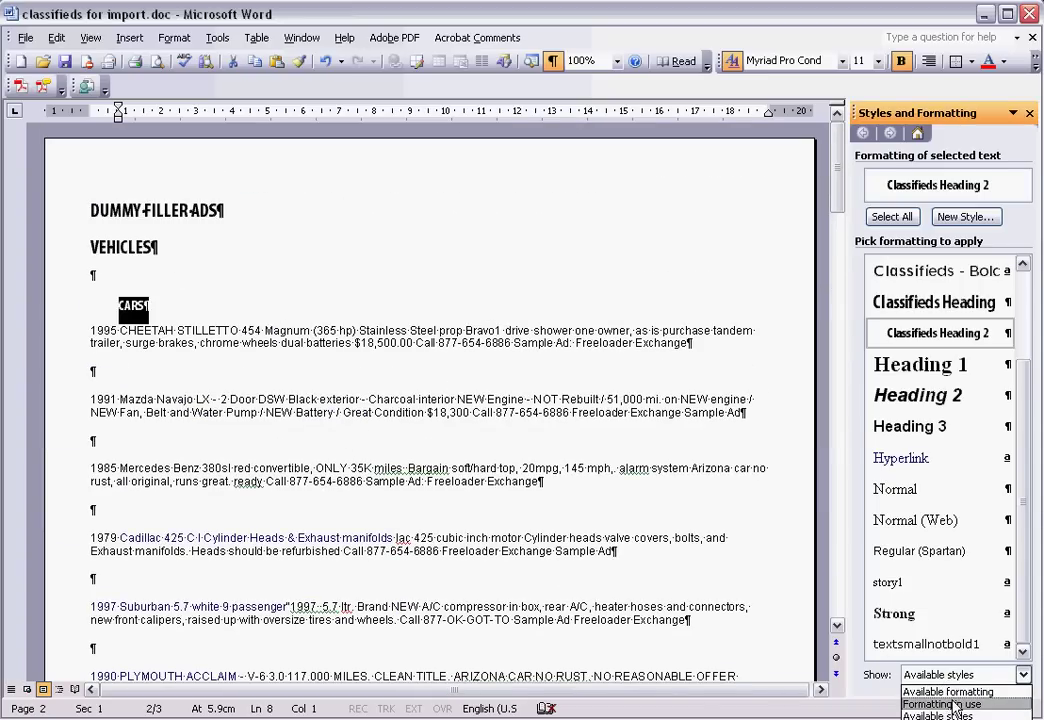
left_click(957, 706)
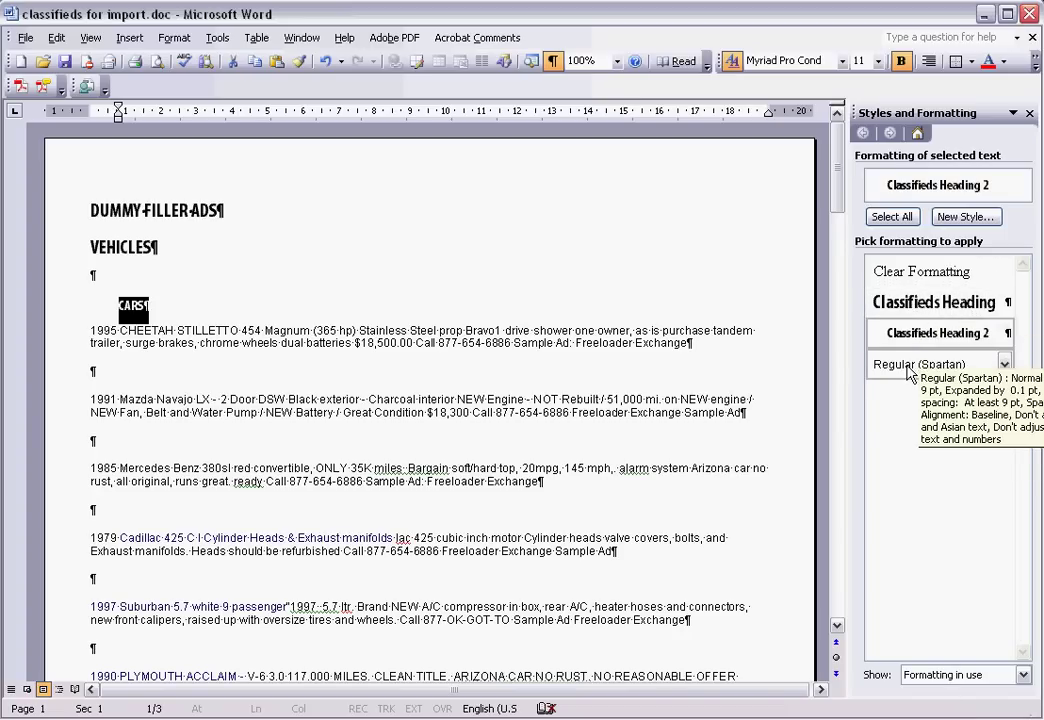
left_click(124, 277)
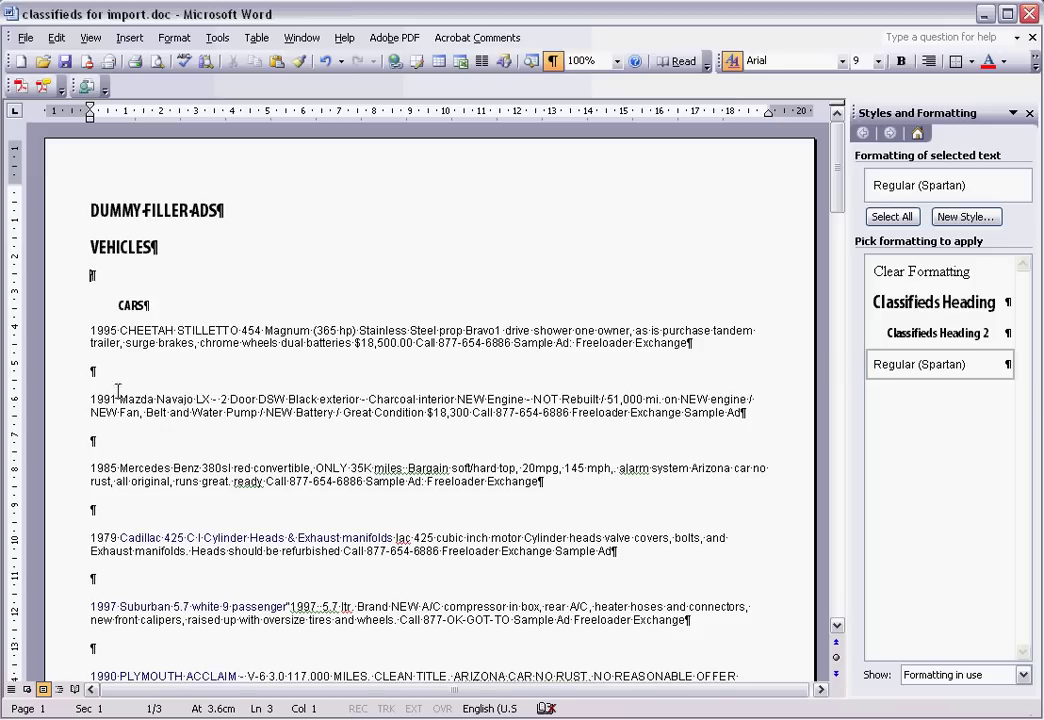
- Run the Layout_Executive_classifieds macro to clean up the extra empty paragraphs and spacing throughout the ads
left_click(66, 378)
left_click(255, 38)
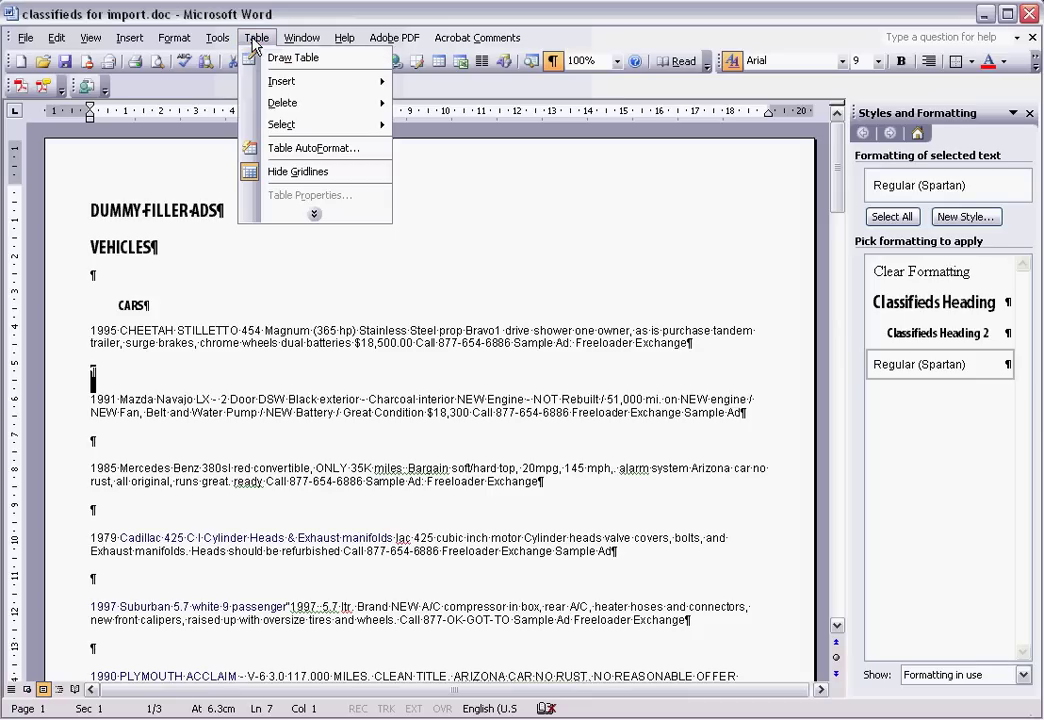
mouse_move(217, 38)
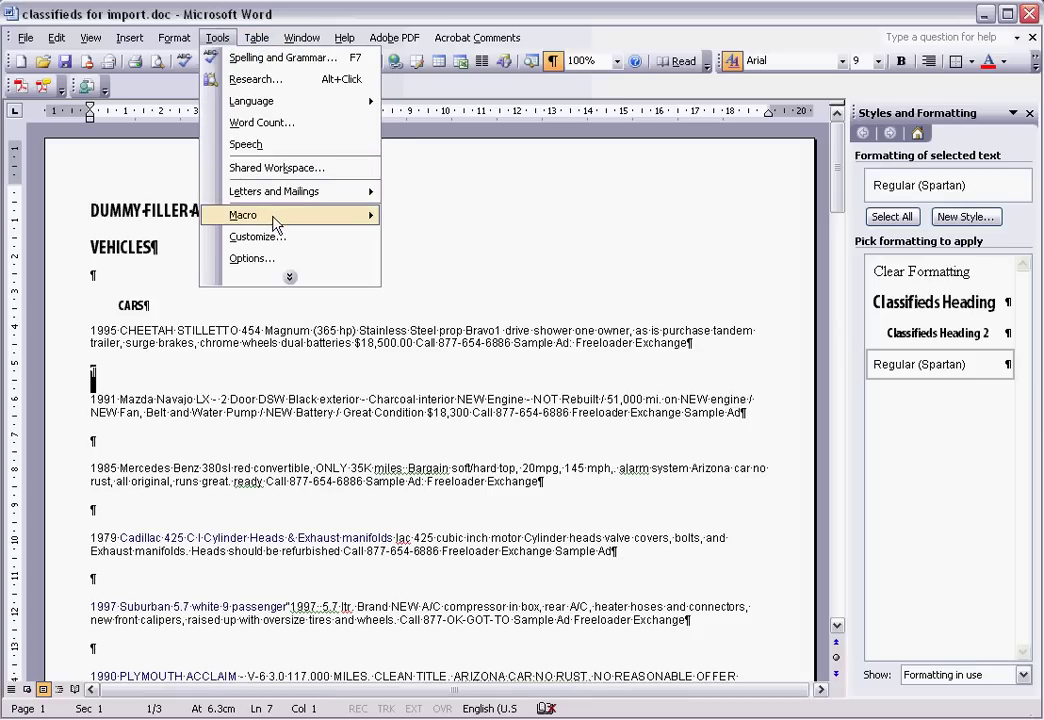
mouse_move(293, 226)
left_click(425, 217)
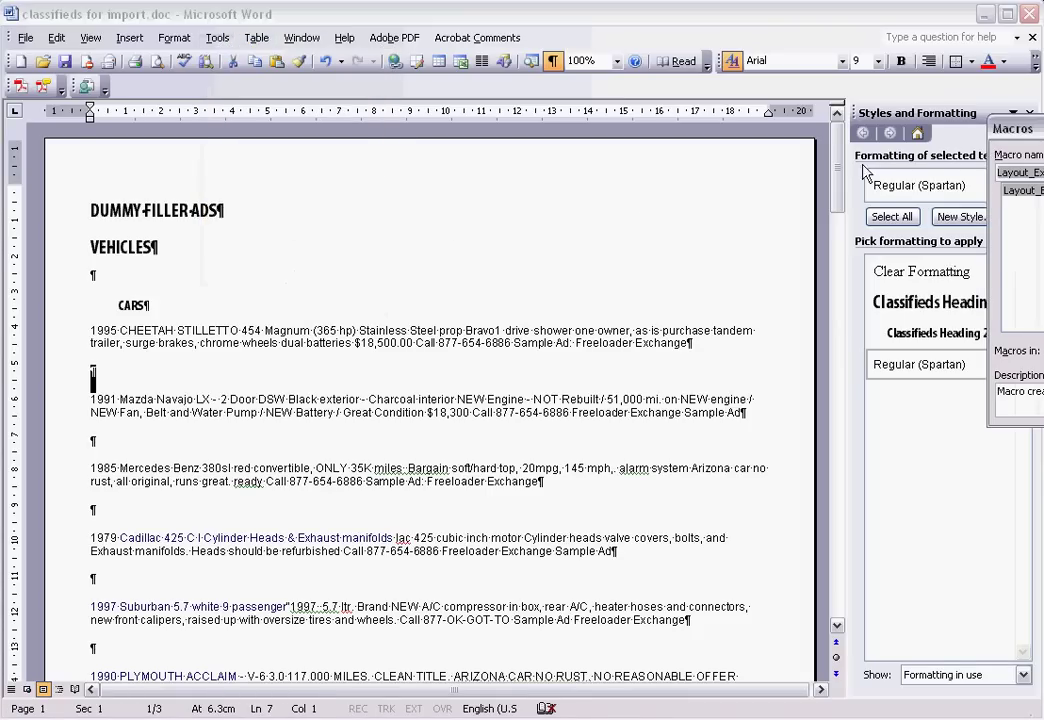
left_click_drag(1025, 129, 592, 159)
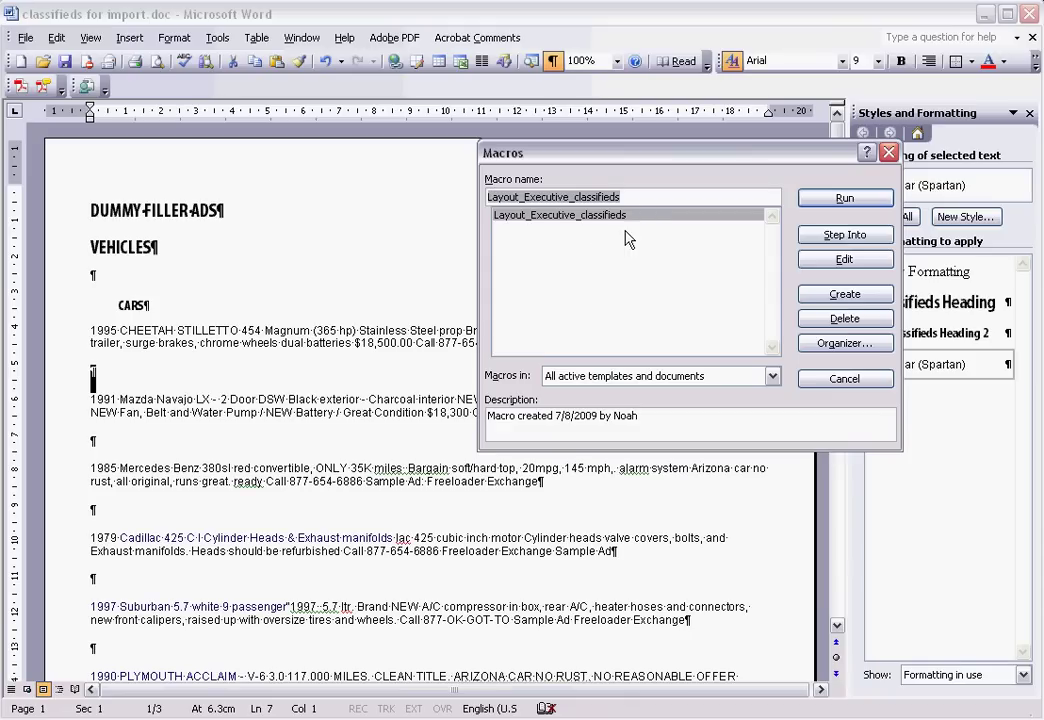
left_click(843, 202)
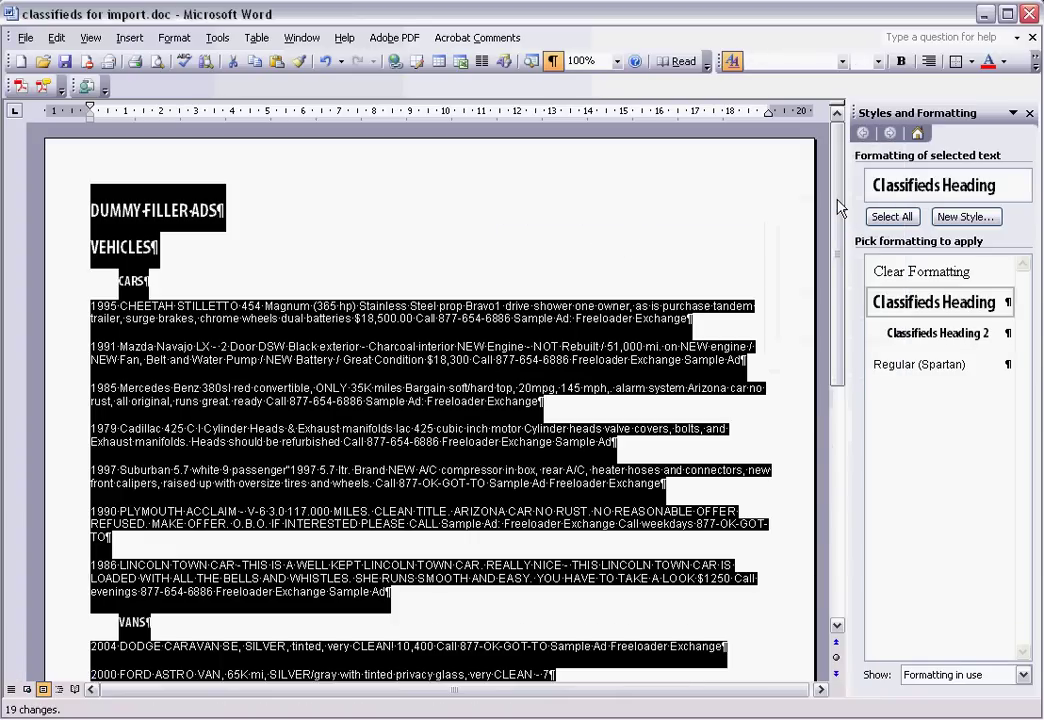
- Review the cleaned-up ads and headings from CARS through MOTORCYLES & ATVS, ending at the document's last empty paragraph
left_click(183, 289)
left_click(97, 321)
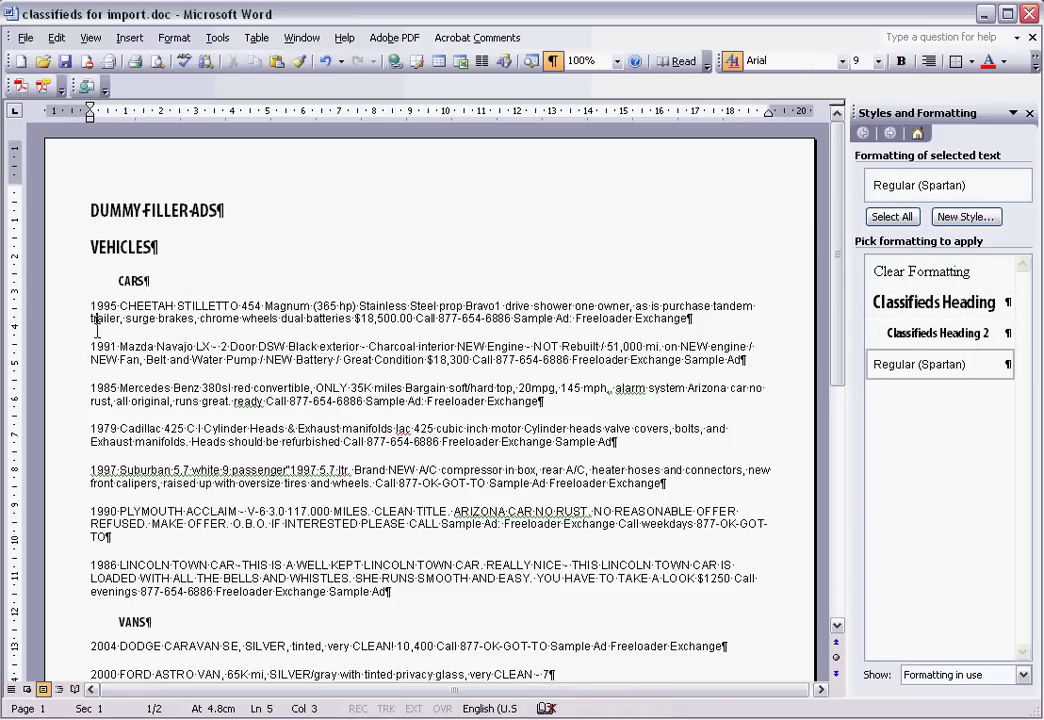
scroll(488, 398, "down", 6)
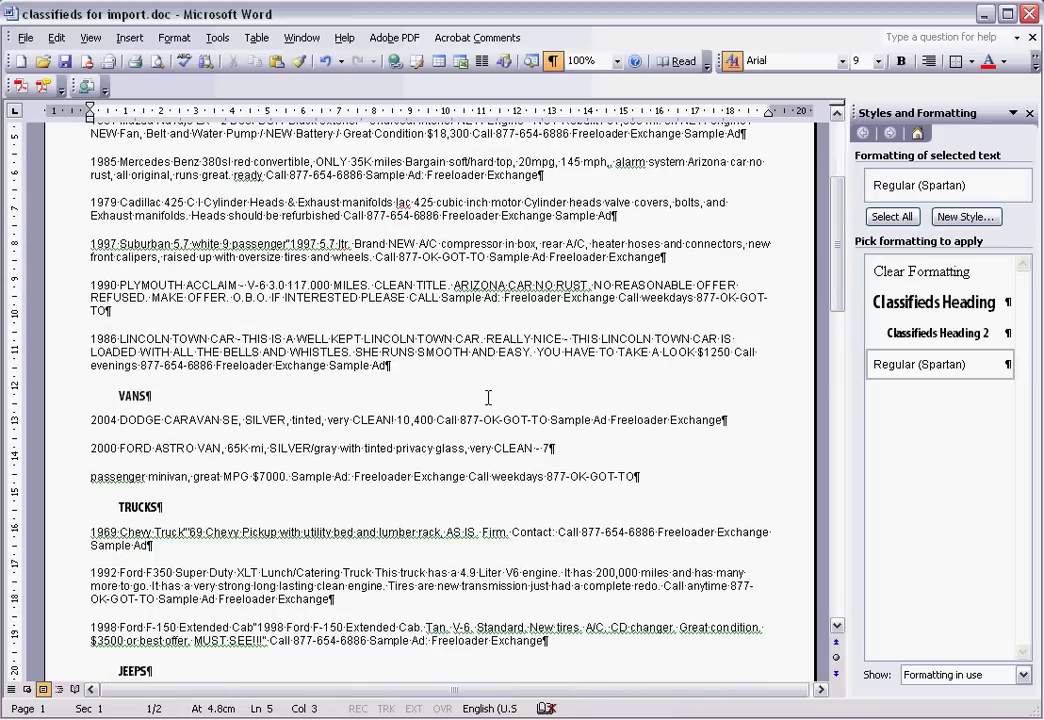
scroll(488, 398, "down", 2)
scroll(488, 398, "down", 3)
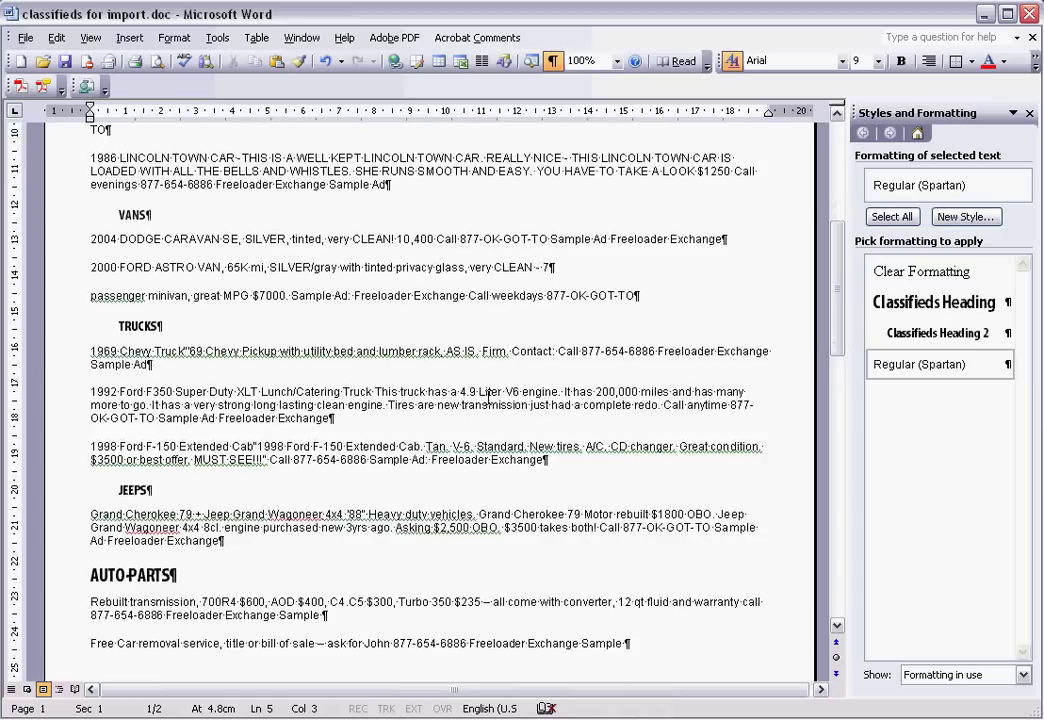
scroll(488, 398, "down", 7)
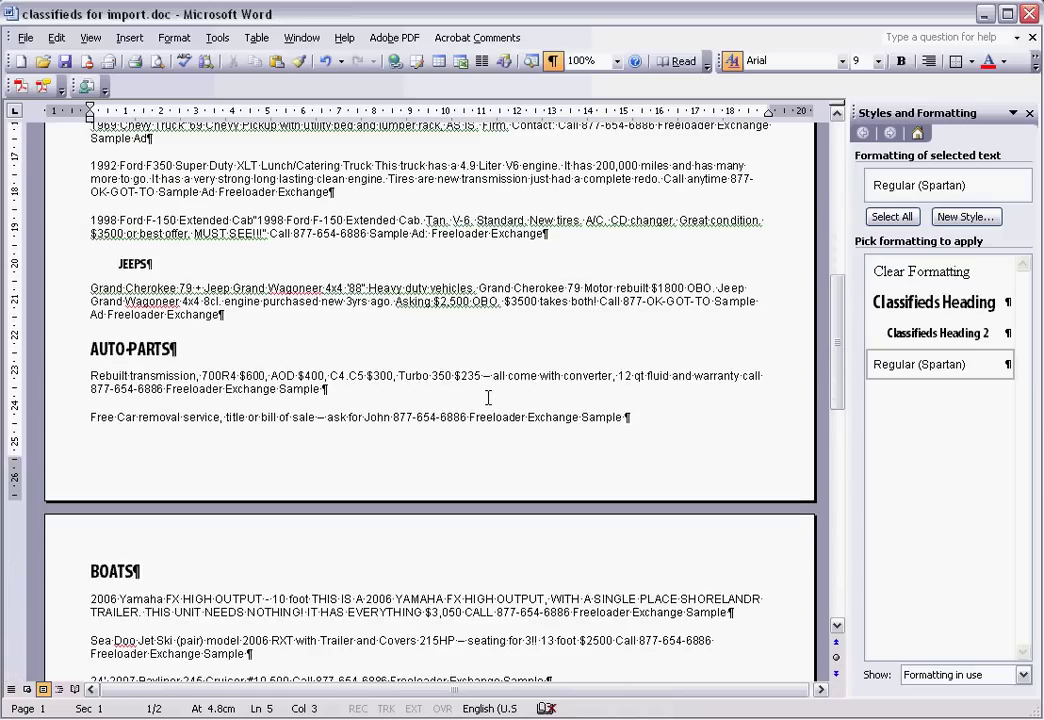
scroll(488, 398, "down", 4)
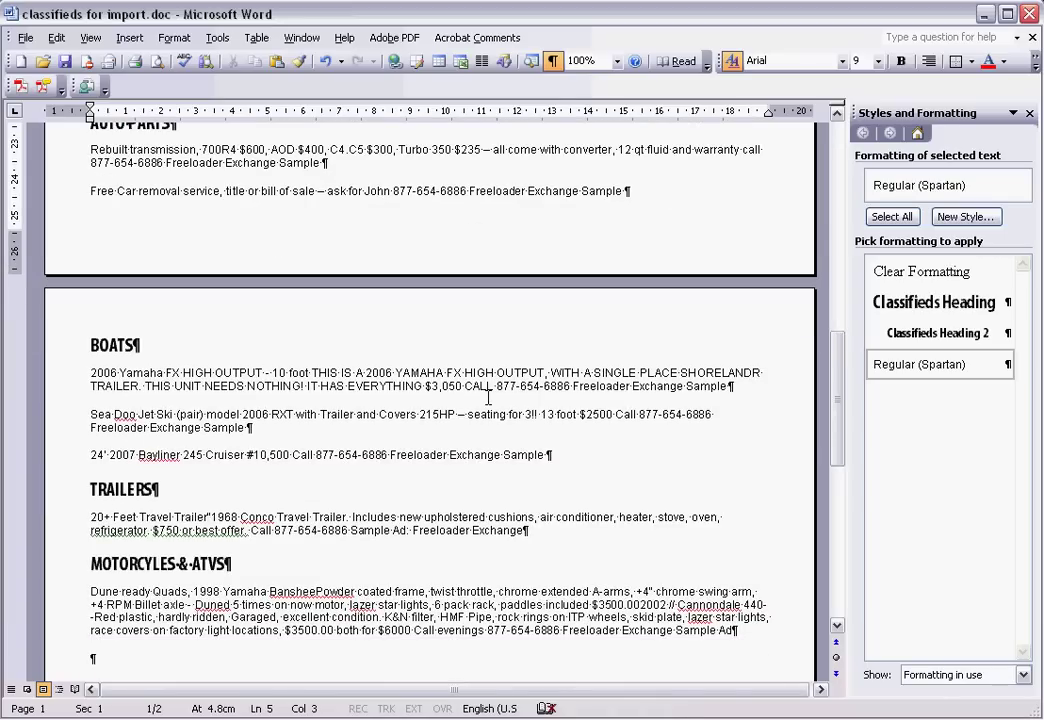
scroll(488, 398, "down", 3)
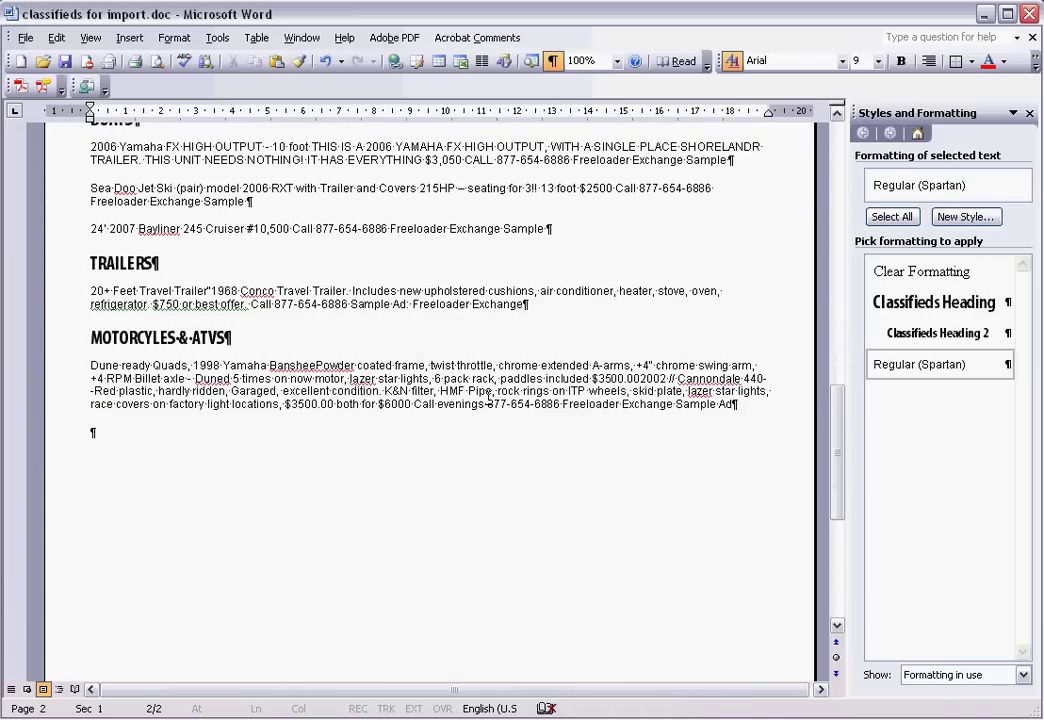
left_click(205, 445)
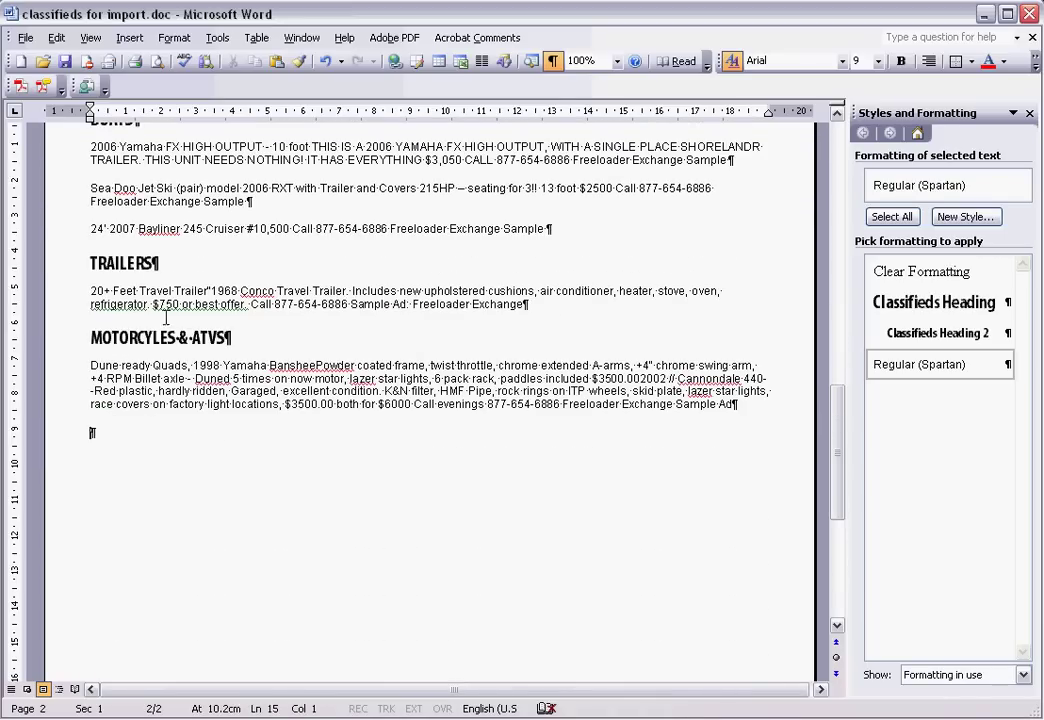
- Save the document as classifieds for import.doc in a new folder named 04 - tutorial within the client's folder
left_click(25, 38)
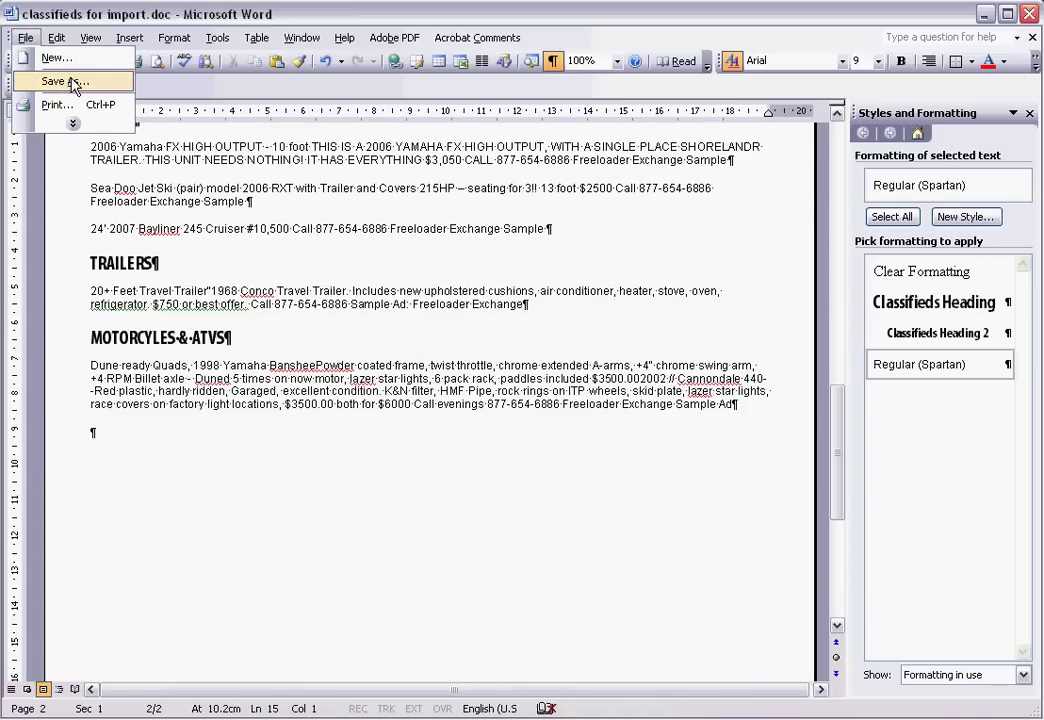
left_click(66, 81)
left_click_drag(675, 311, 425, 199)
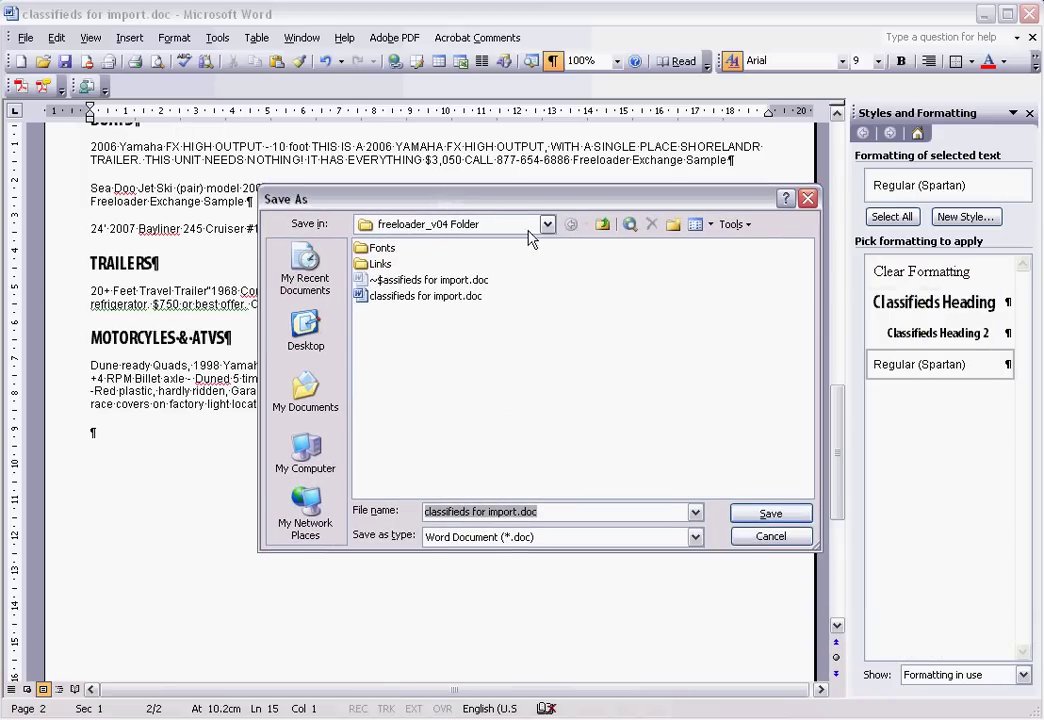
left_click(547, 225)
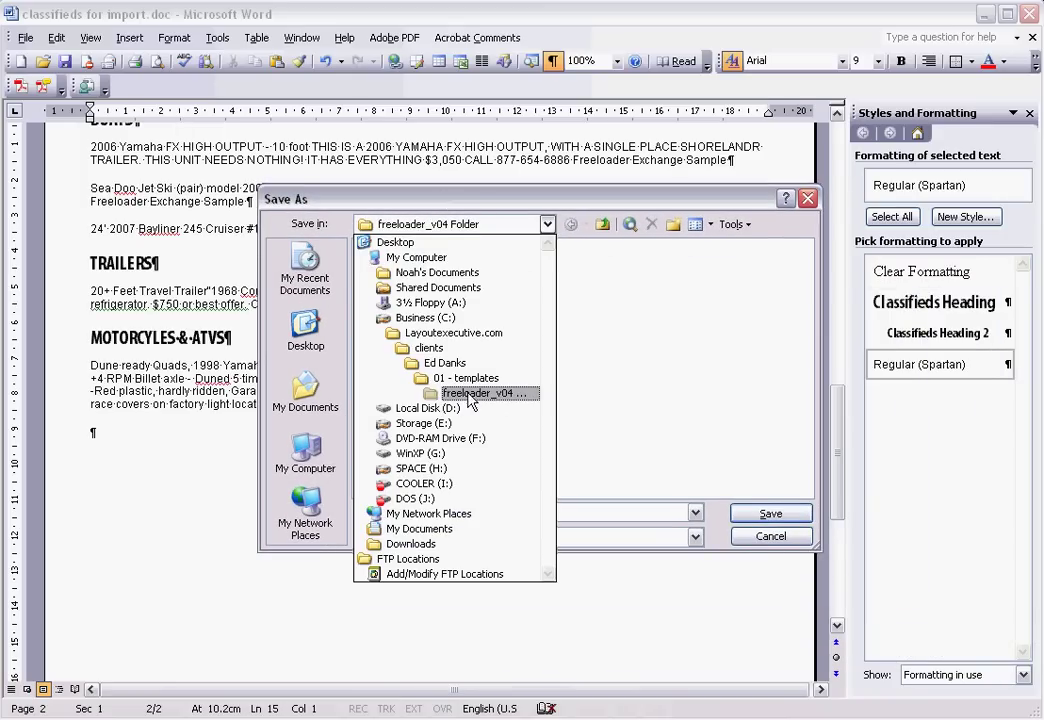
left_click(446, 365)
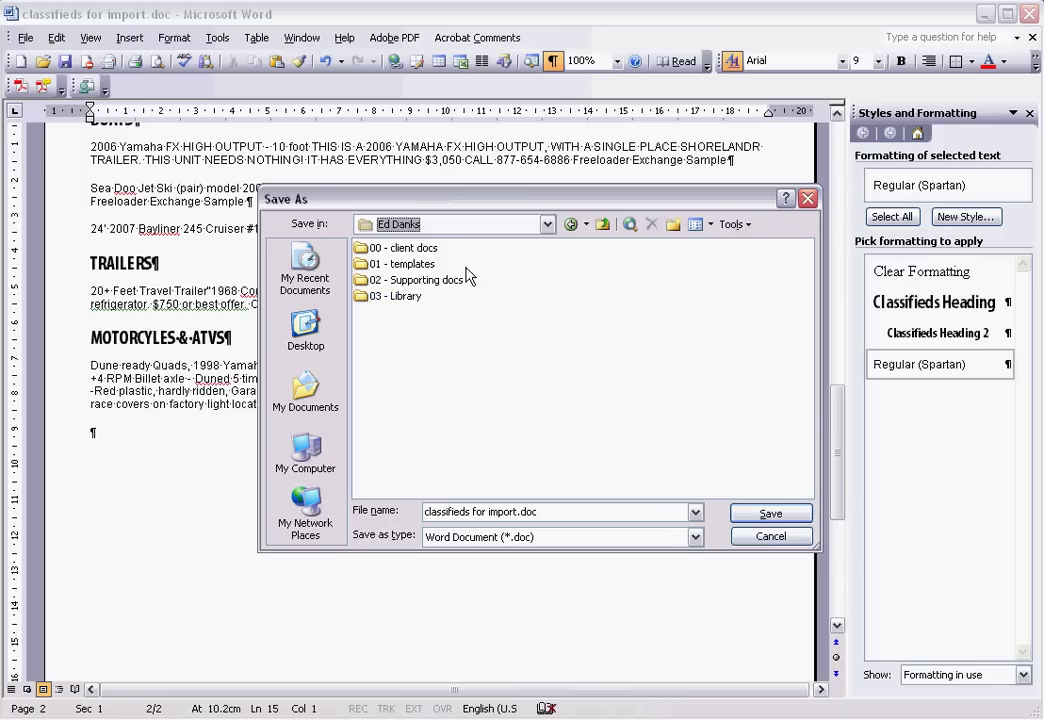
left_click(674, 227)
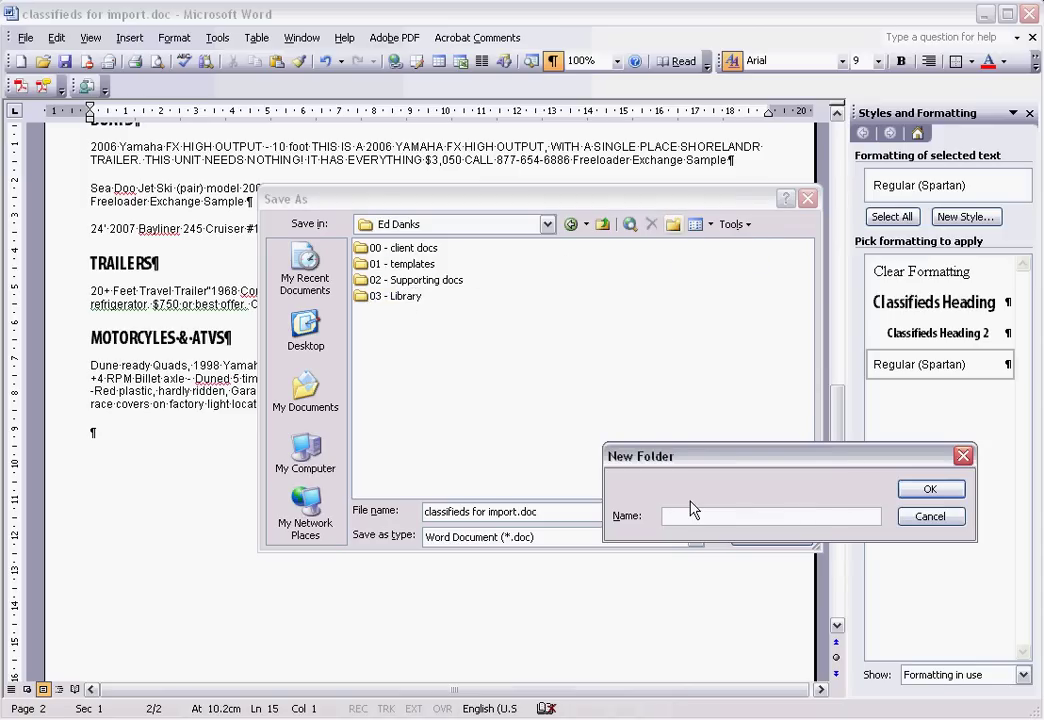
type("04 - tutorial")
key("Return")
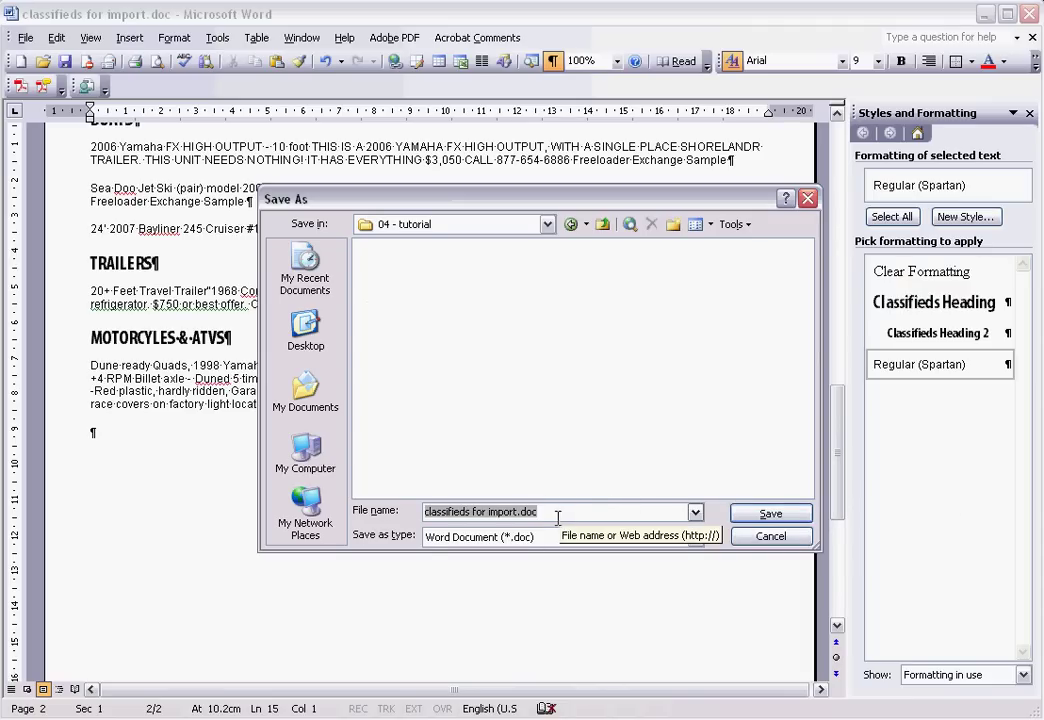
left_click(769, 513)
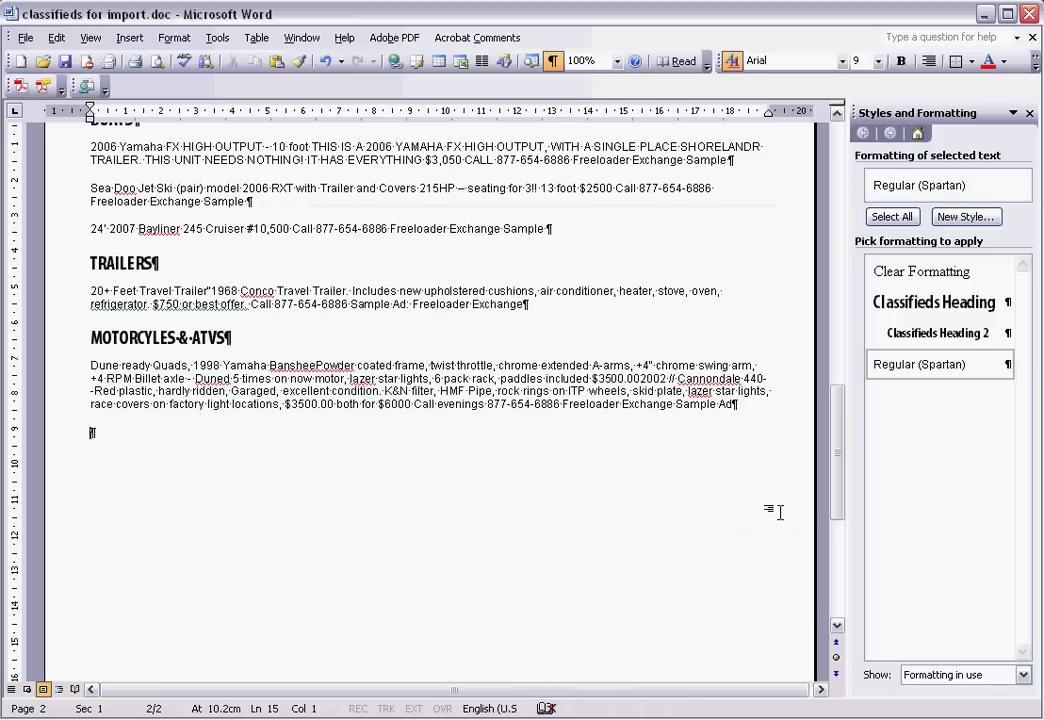
- Close classifieds for import.doc and switch to Adobe InDesign CS3 with the freeloader_v04.indd layout
left_click(1030, 14)
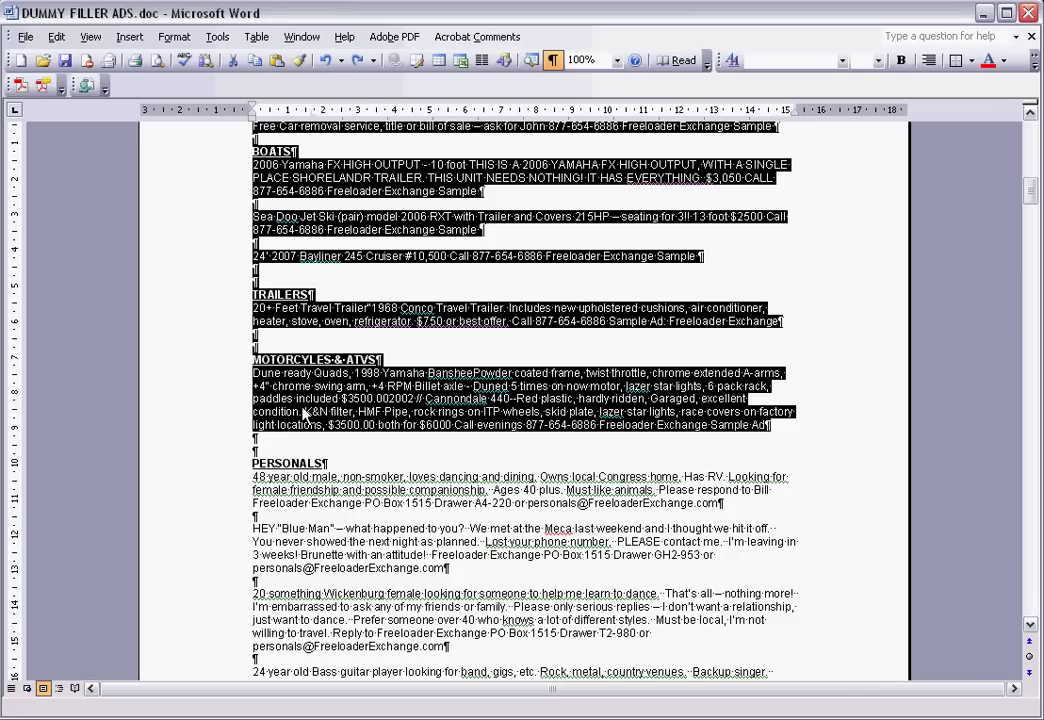
key("alt+Tab")
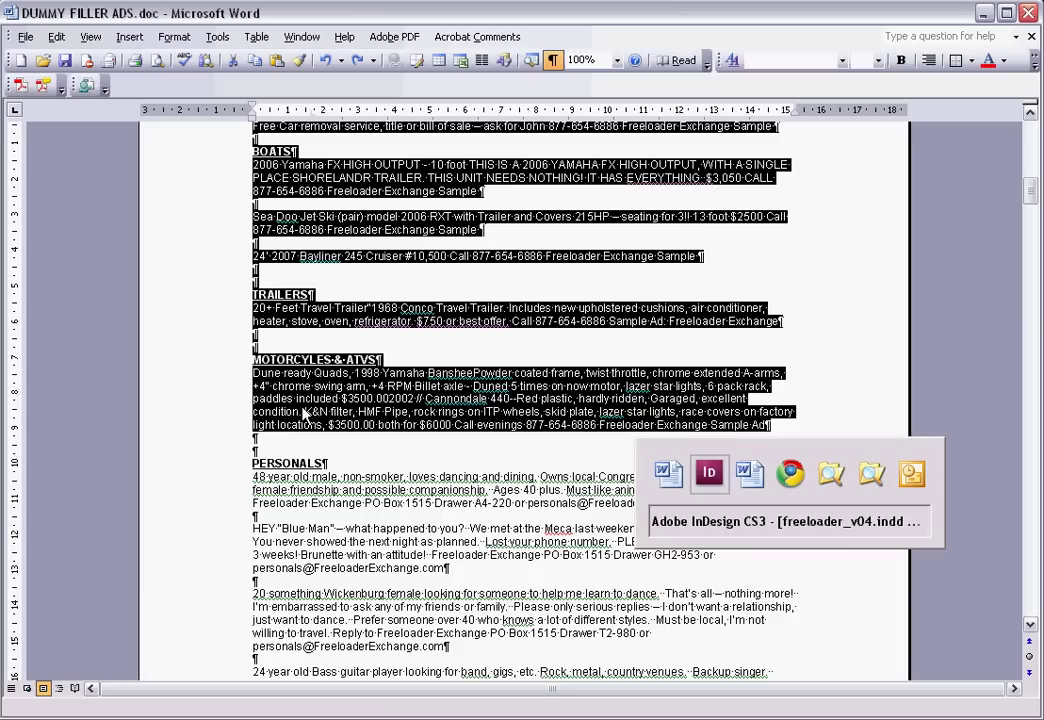